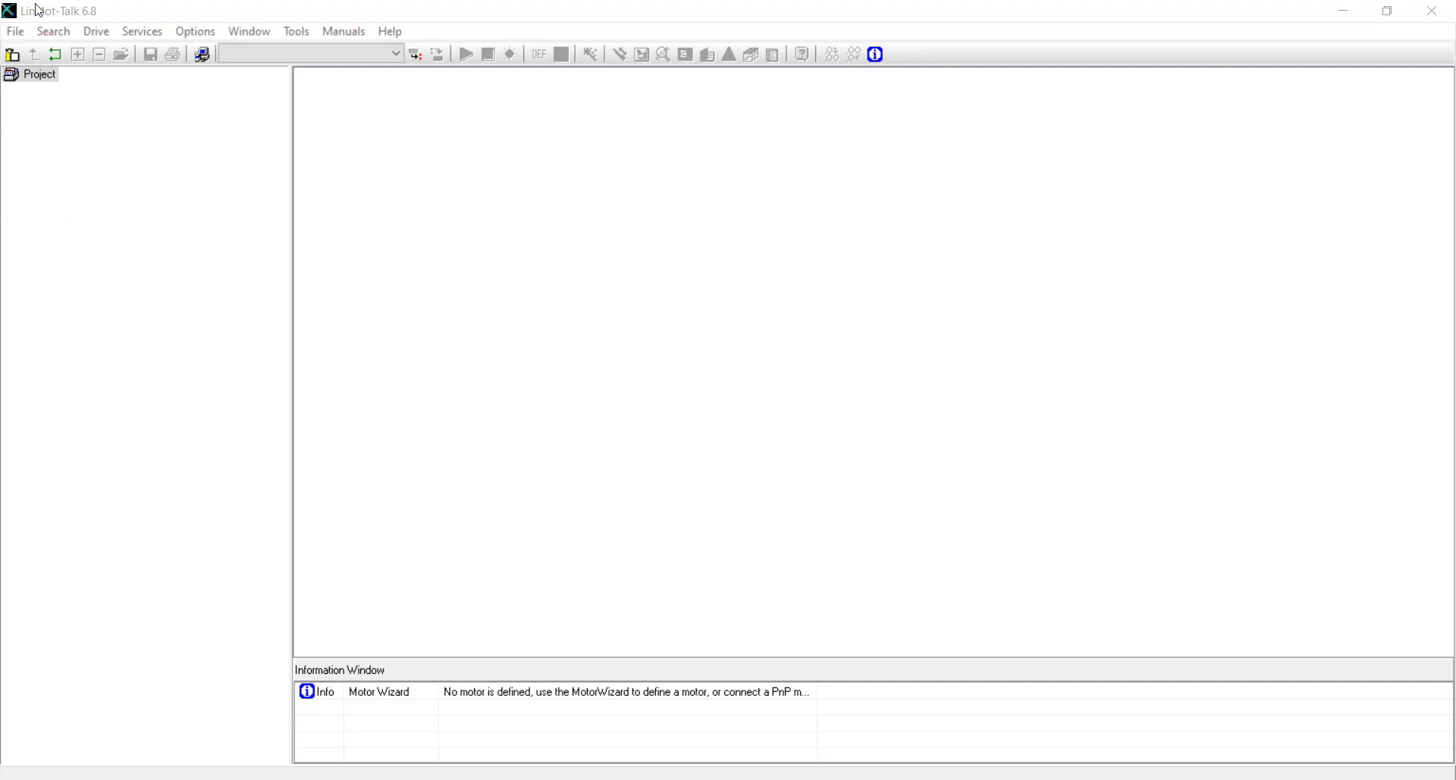
# Step: Bring up the Login dialog via File > Login/Open Offline, set for RS232 on COM3
pyautogui.click(15, 31)
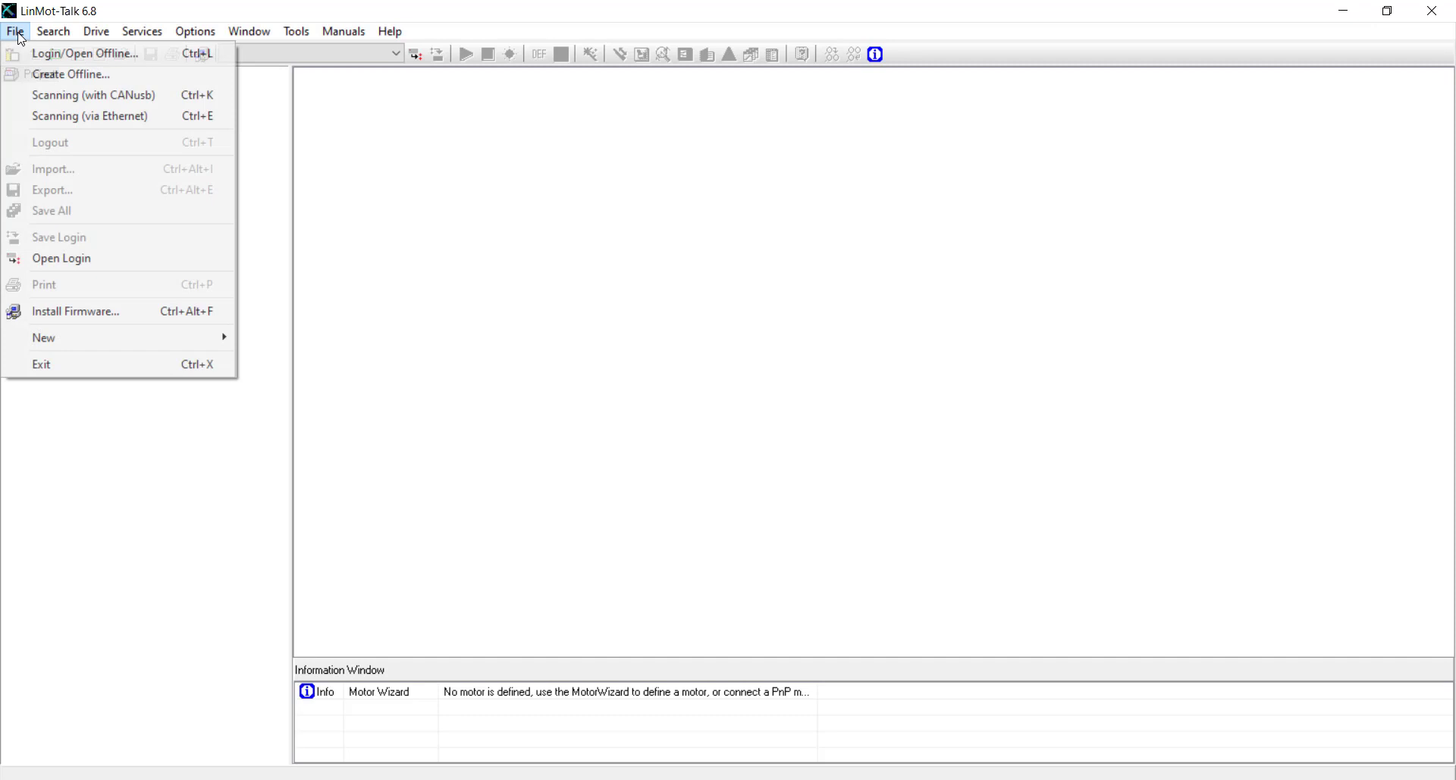
pyautogui.click(51, 55)
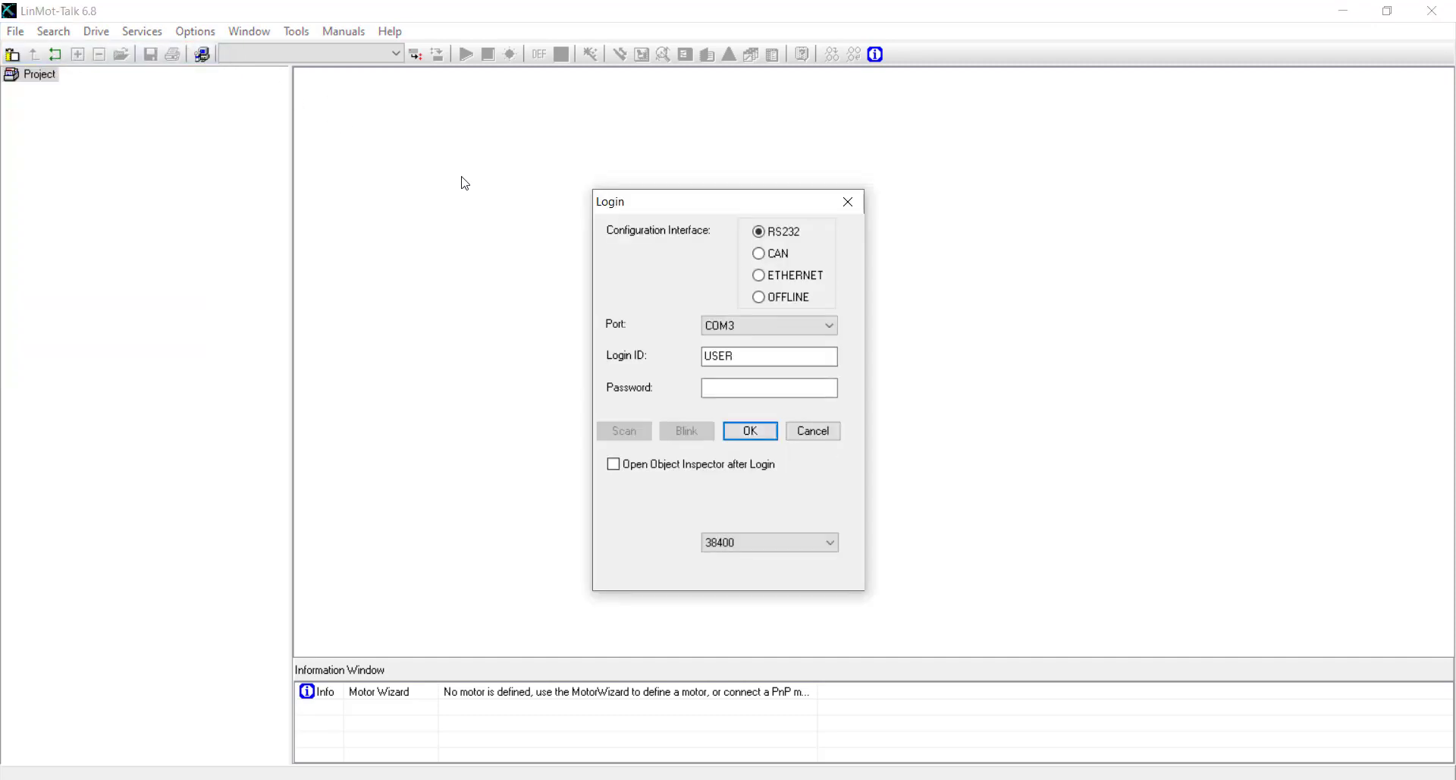
# Step: Log in to the drive on COM3 and launch the Motor Wizard's actuator file browser
pyautogui.click(751, 432)
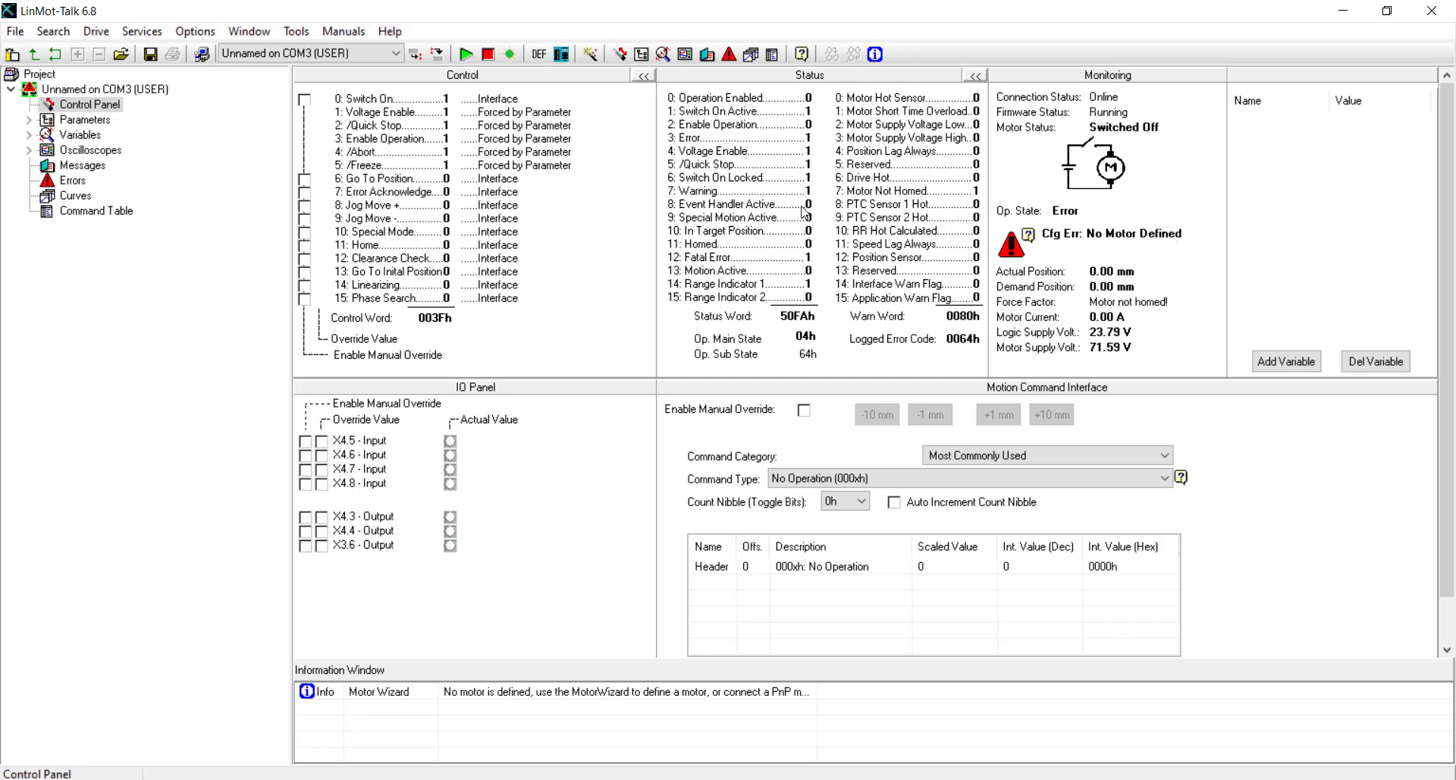
pyautogui.click(591, 54)
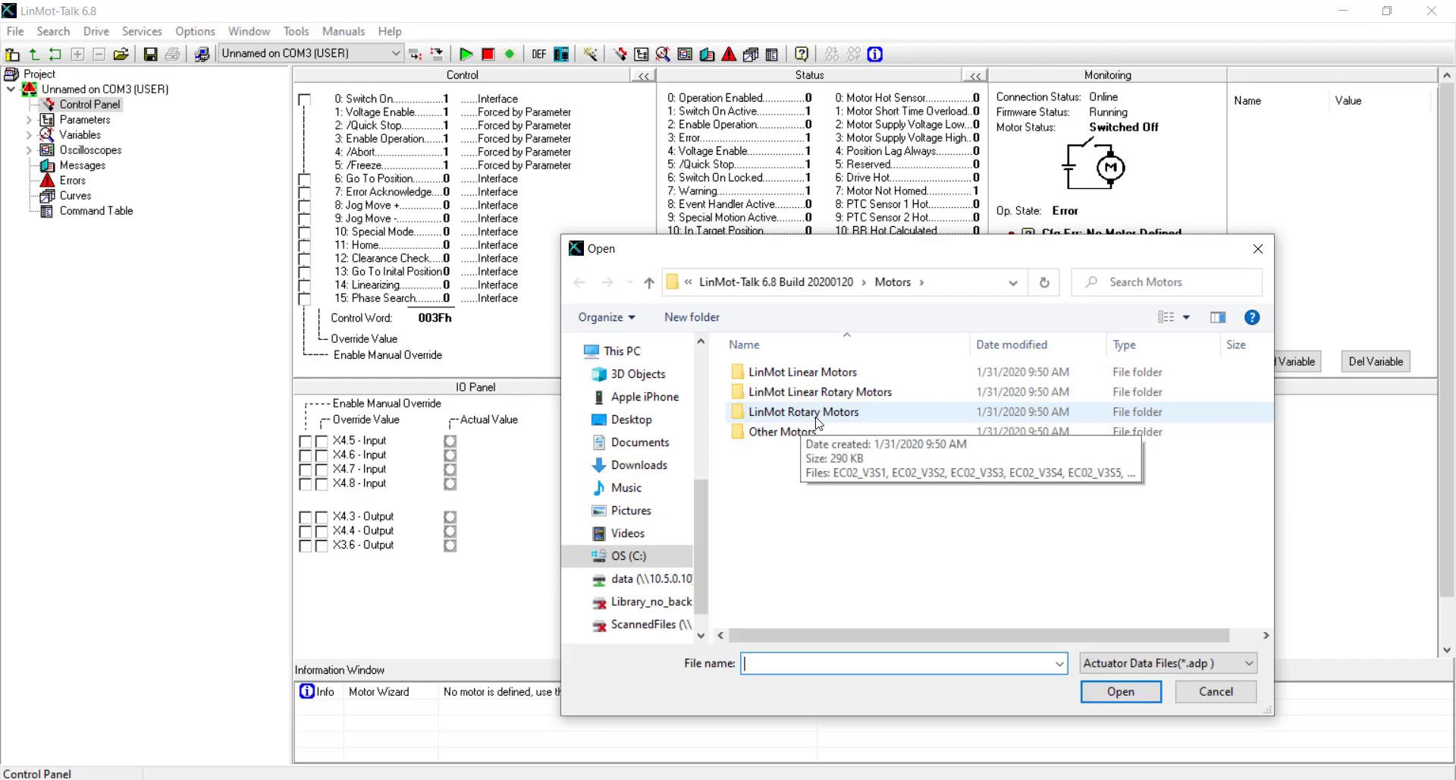
# Step: Browse LinMot Linear Motors > PS01-37x > PS01-37x120x and load PS01-37x120-XX_V3S3.adp
pyautogui.doubleClick(811, 373)
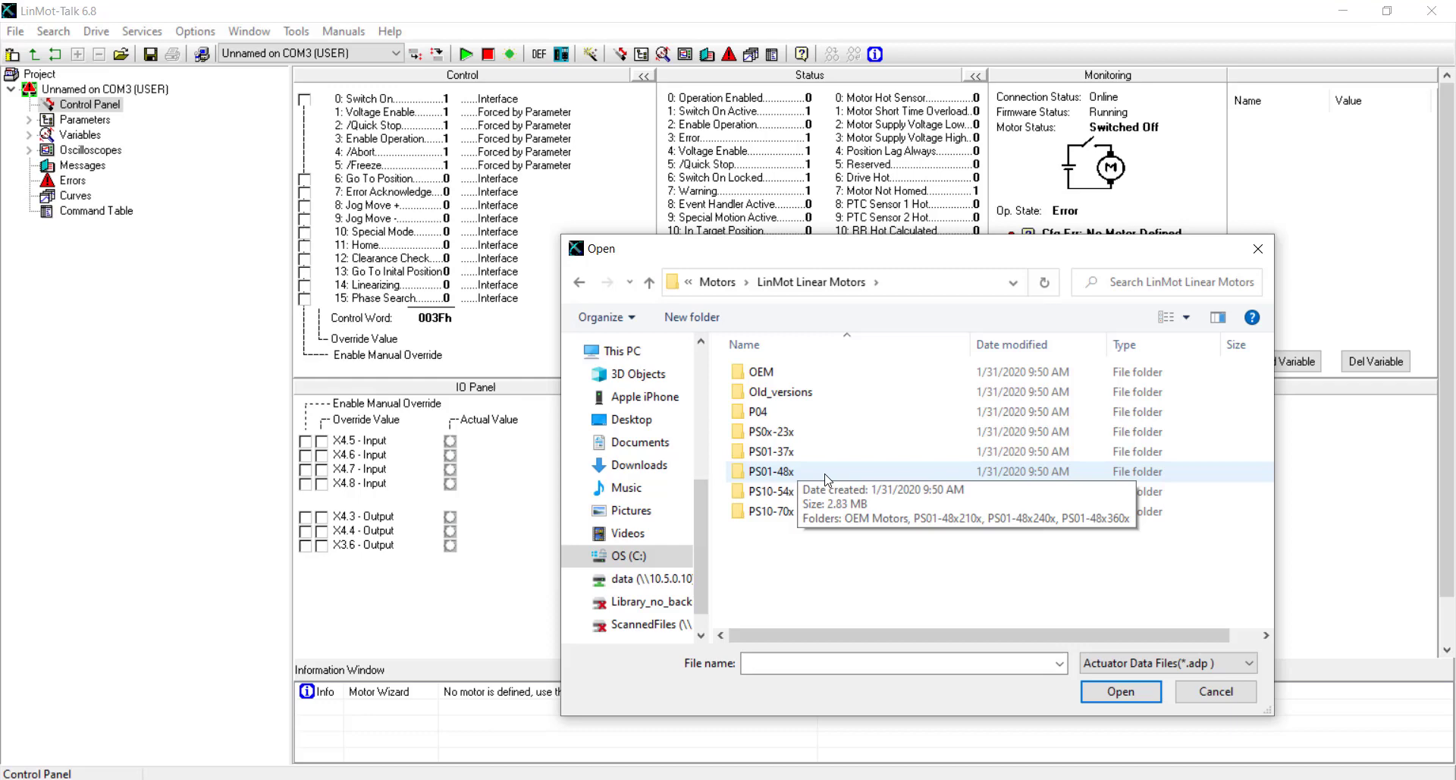
pyautogui.doubleClick(766, 455)
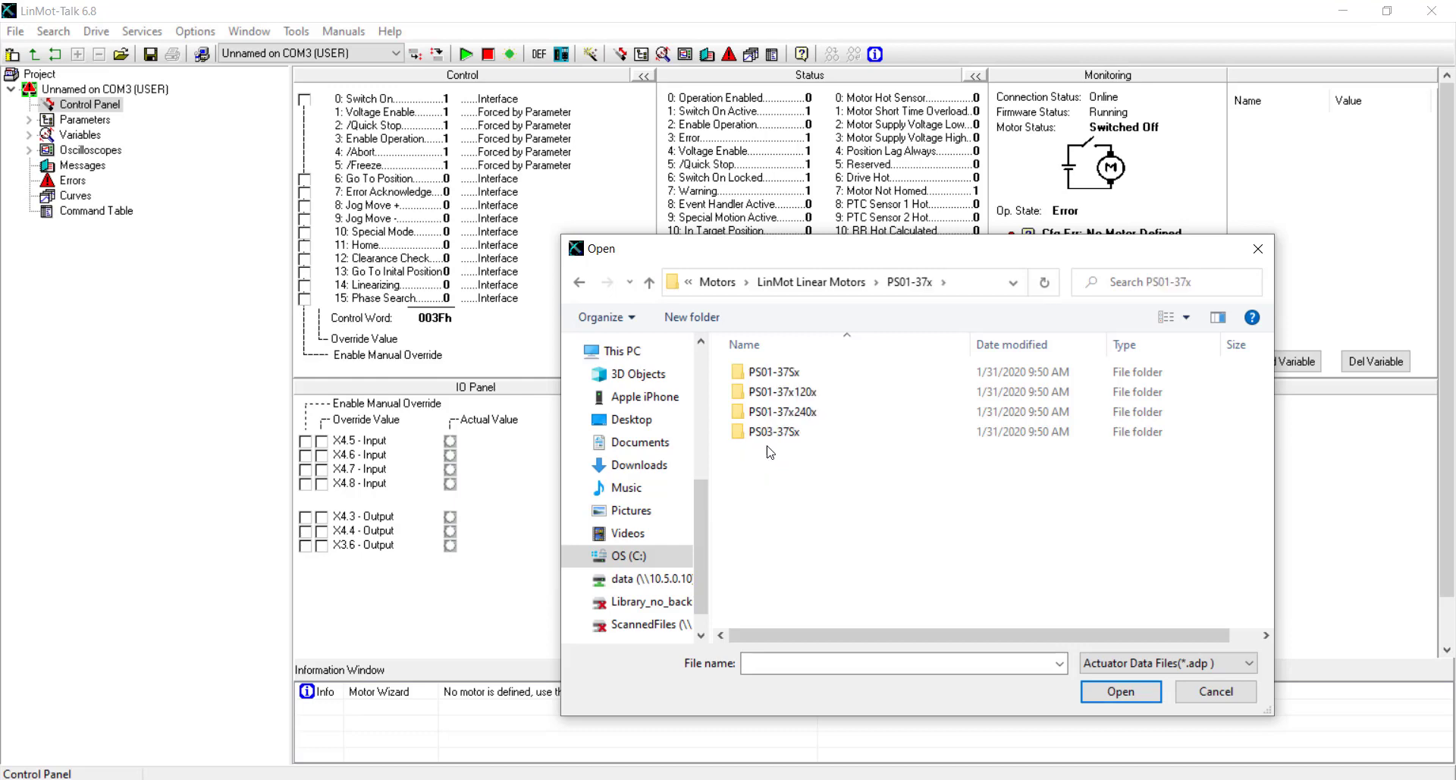
pyautogui.doubleClick(773, 393)
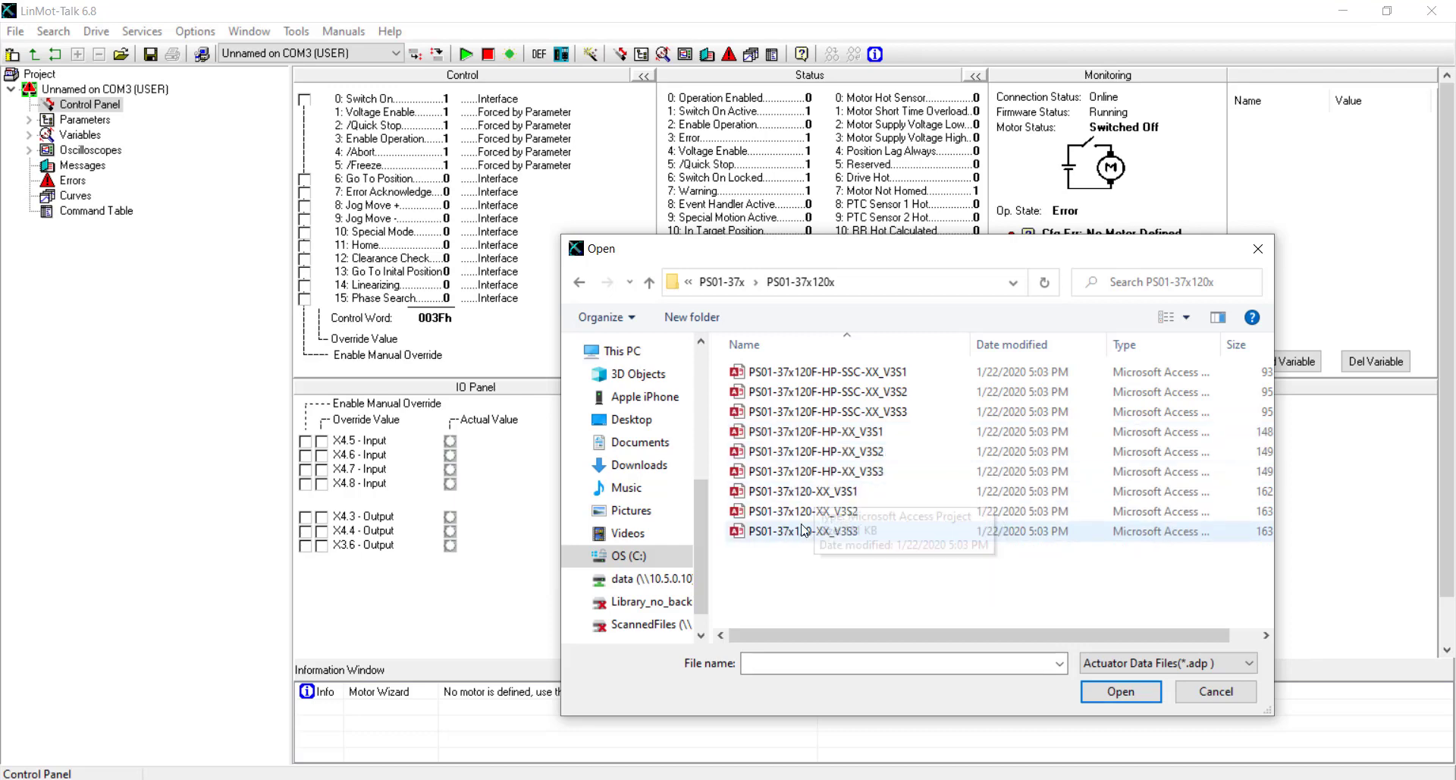
pyautogui.doubleClick(786, 532)
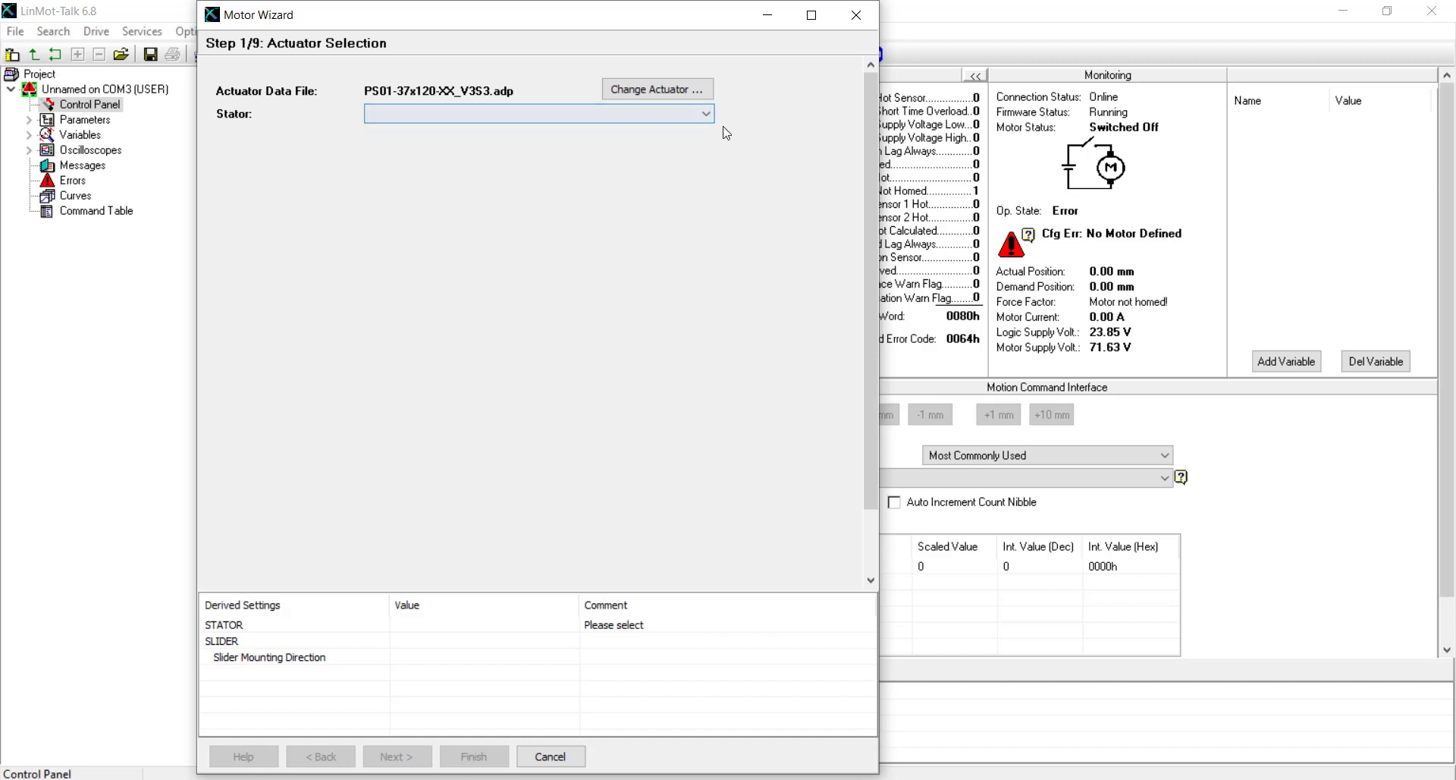
# Step: Choose stator PS01-37x120-C, then scroll through the list of PL01-20 sliders
pyautogui.click(706, 114)
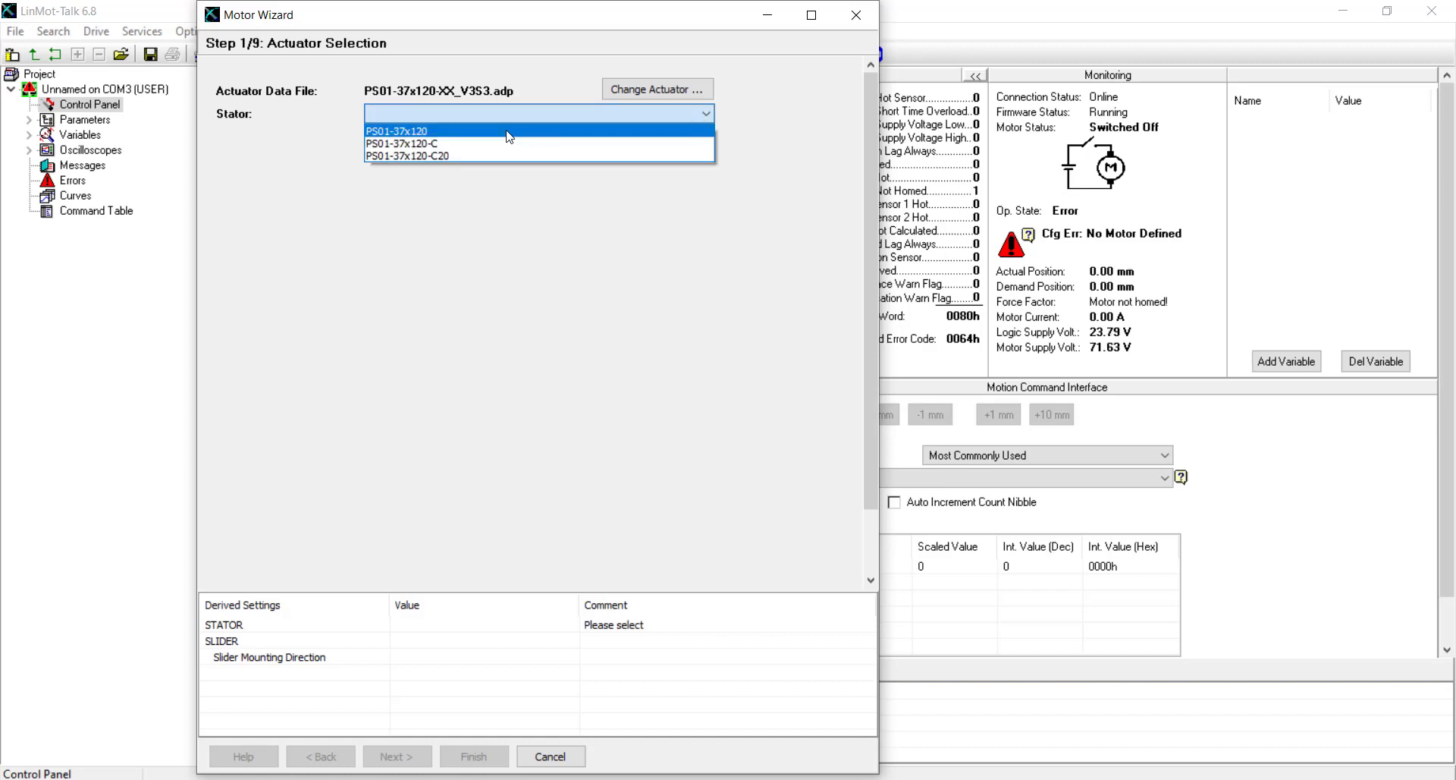
pyautogui.click(401, 144)
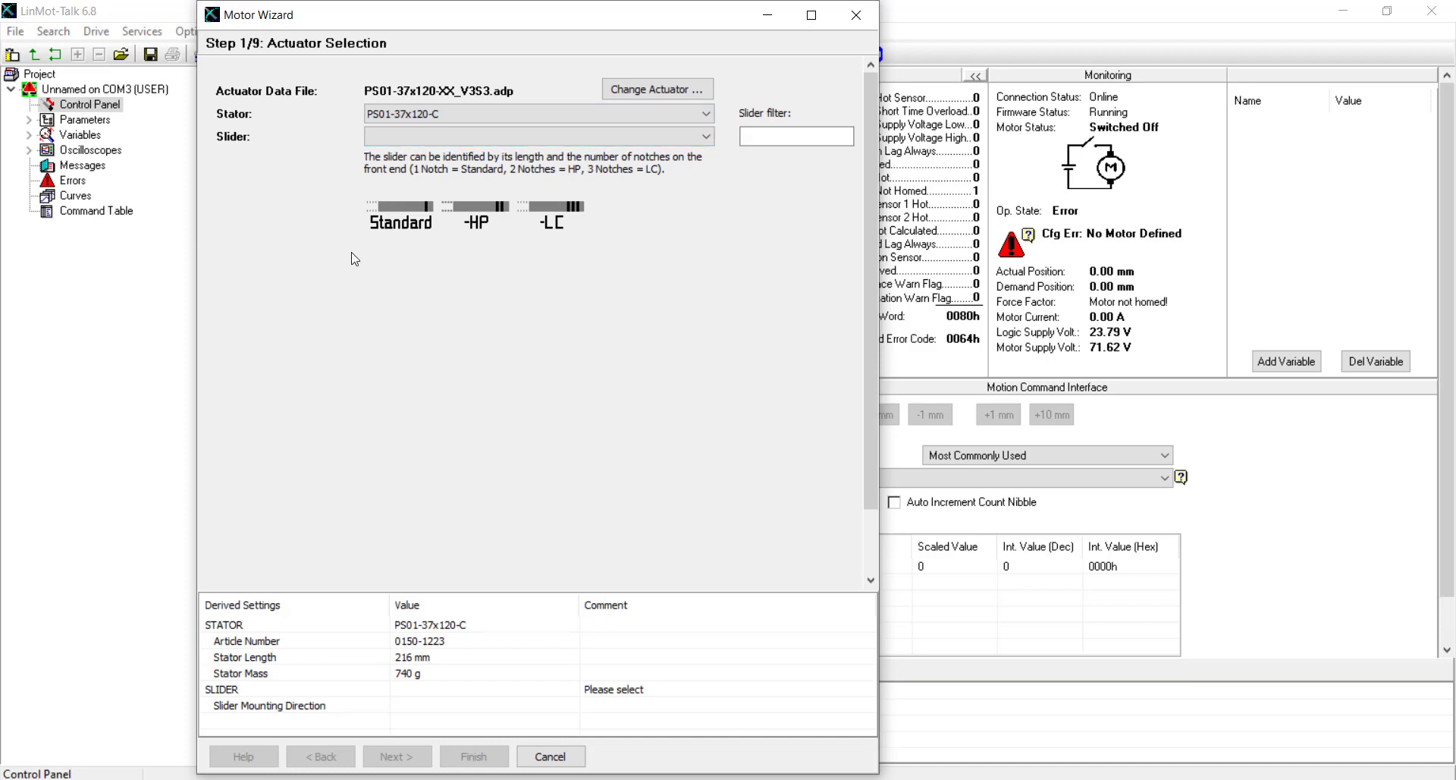
pyautogui.click(707, 138)
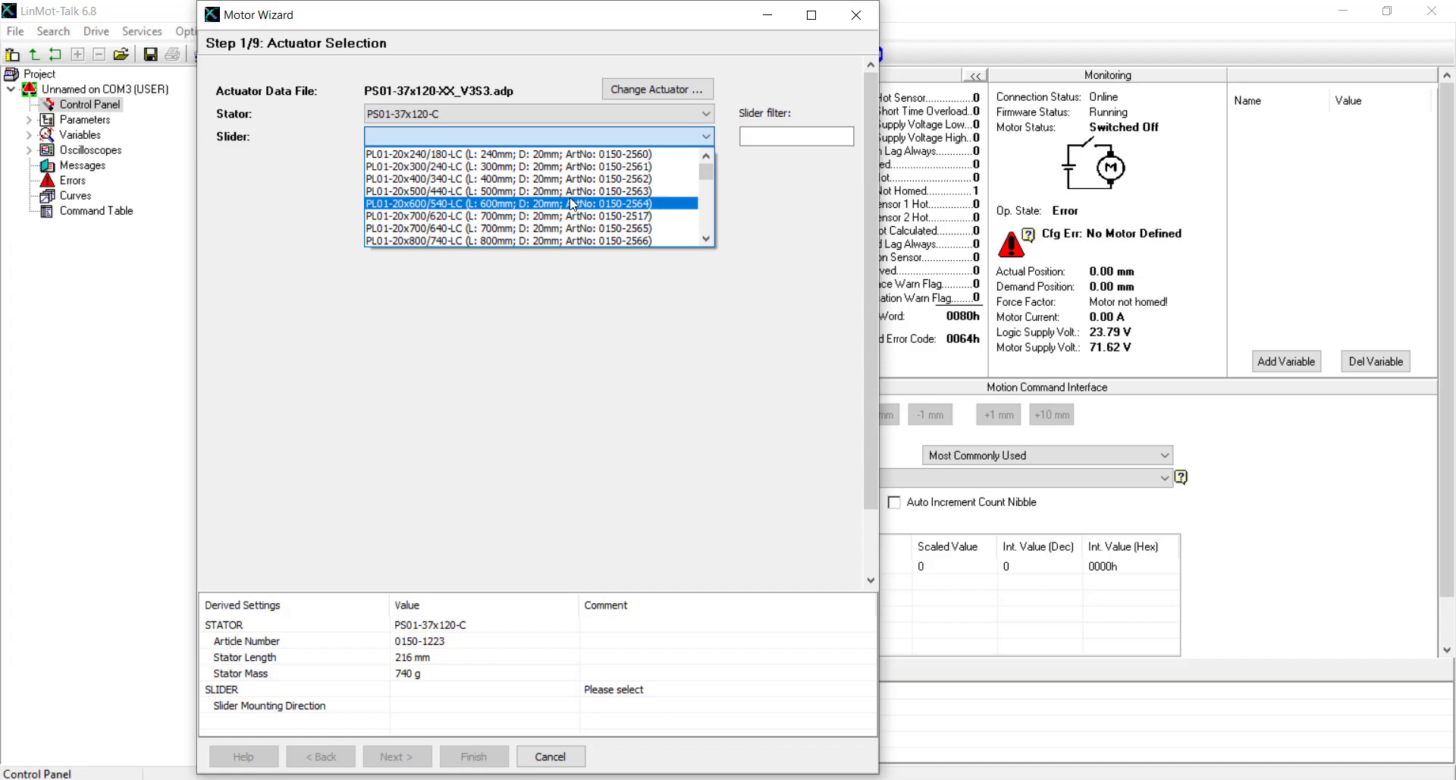
pyautogui.scroll(-2, 573, 204)
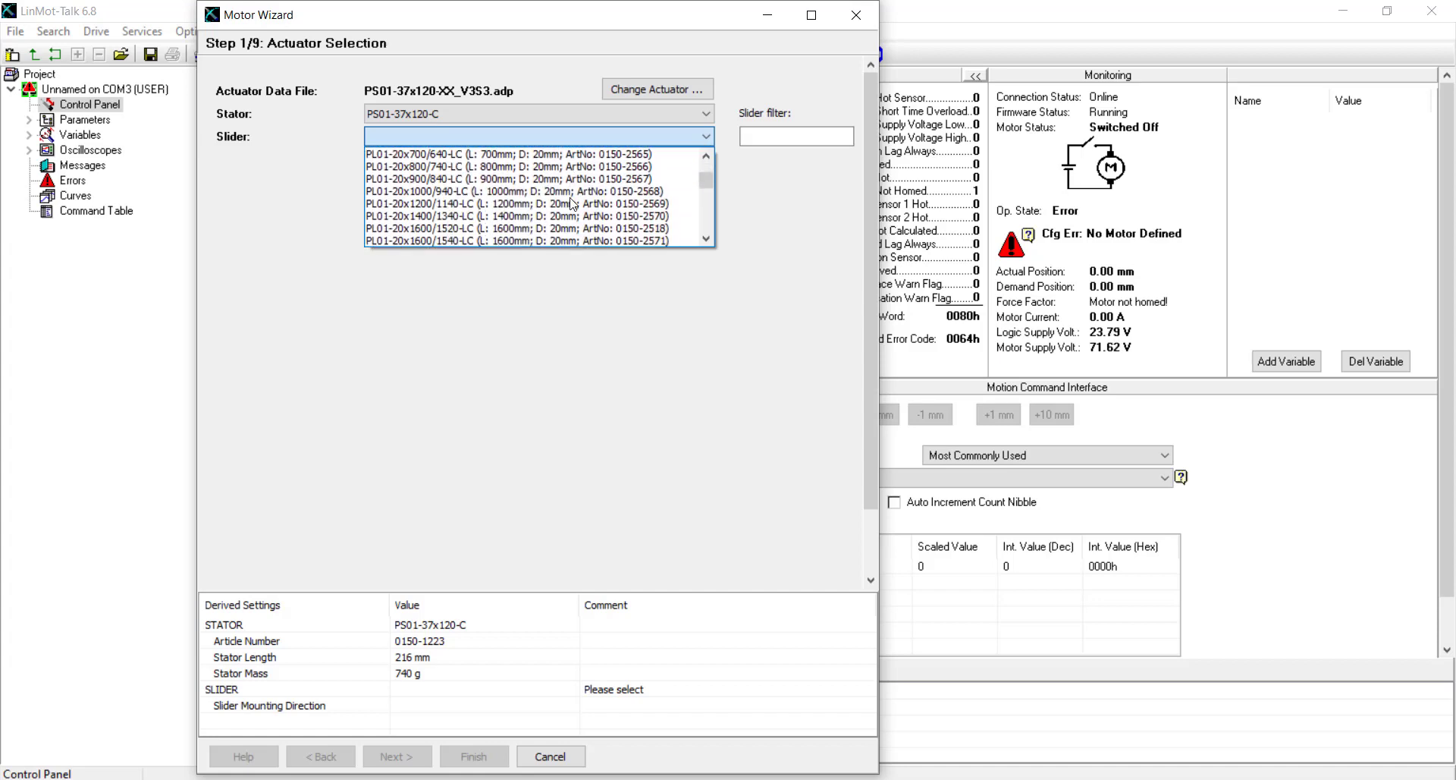
pyautogui.scroll(2, 561, 226)
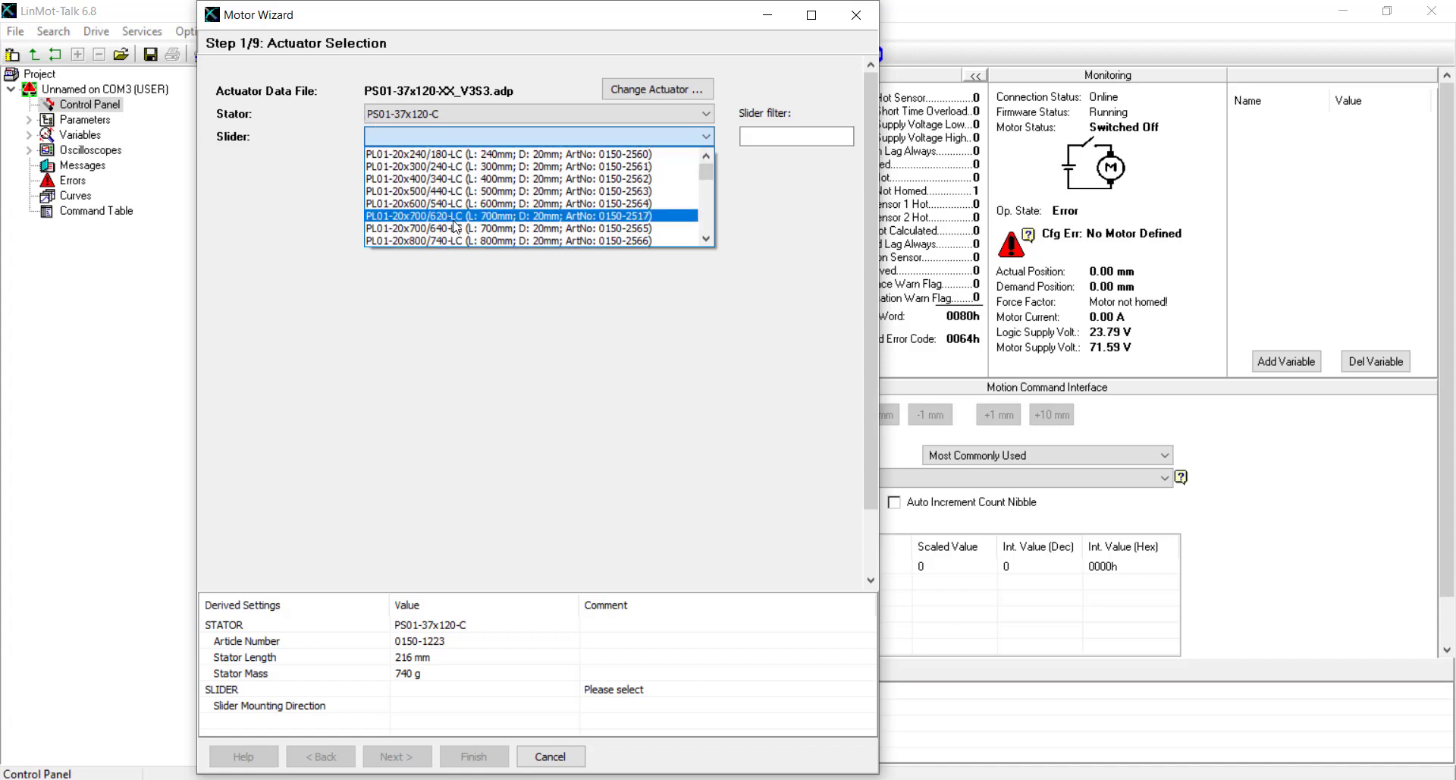
pyautogui.scroll(-2, 471, 218)
pyautogui.scroll(-8, 474, 218)
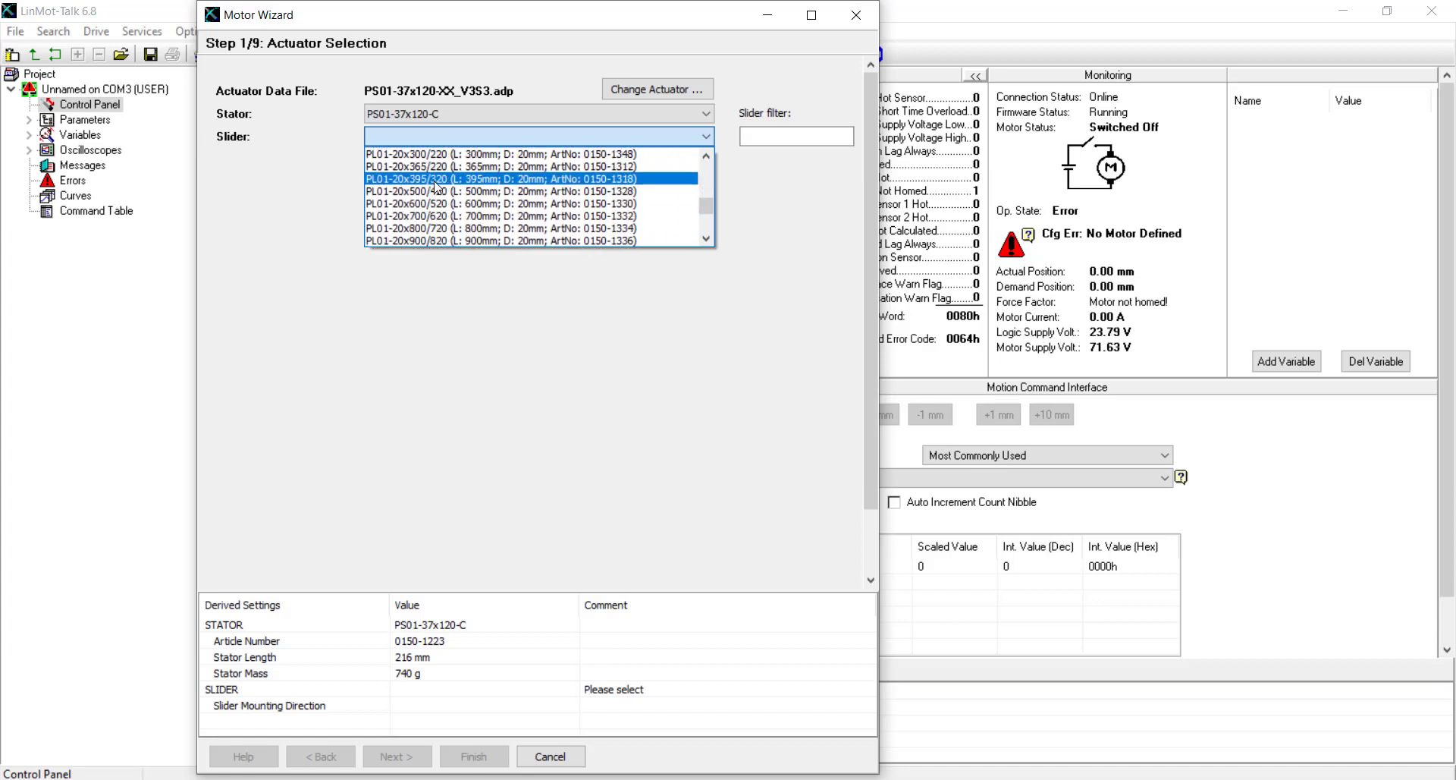
# Step: Select slider PL01-20x395/320 with Regular slider mounting direction
pyautogui.click(437, 179)
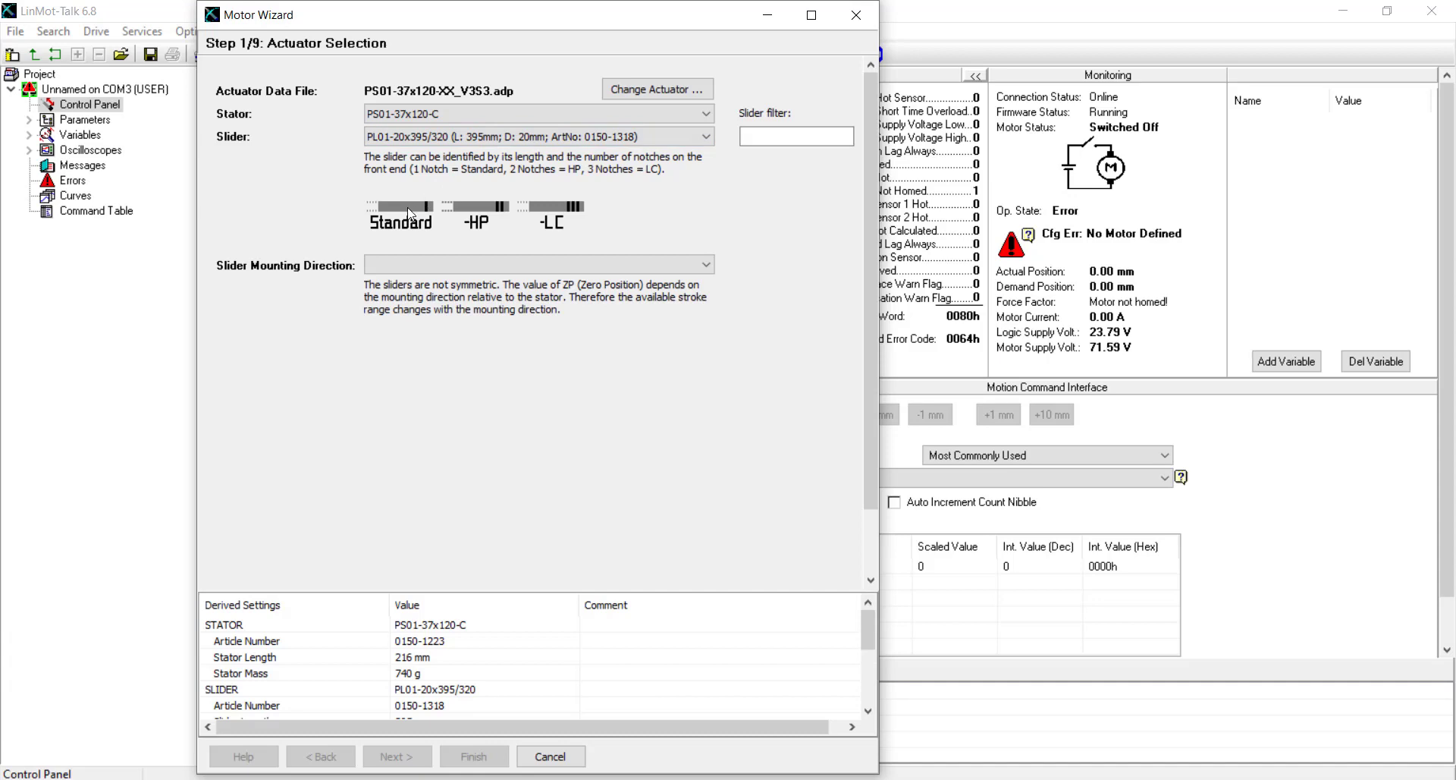
pyautogui.click(422, 267)
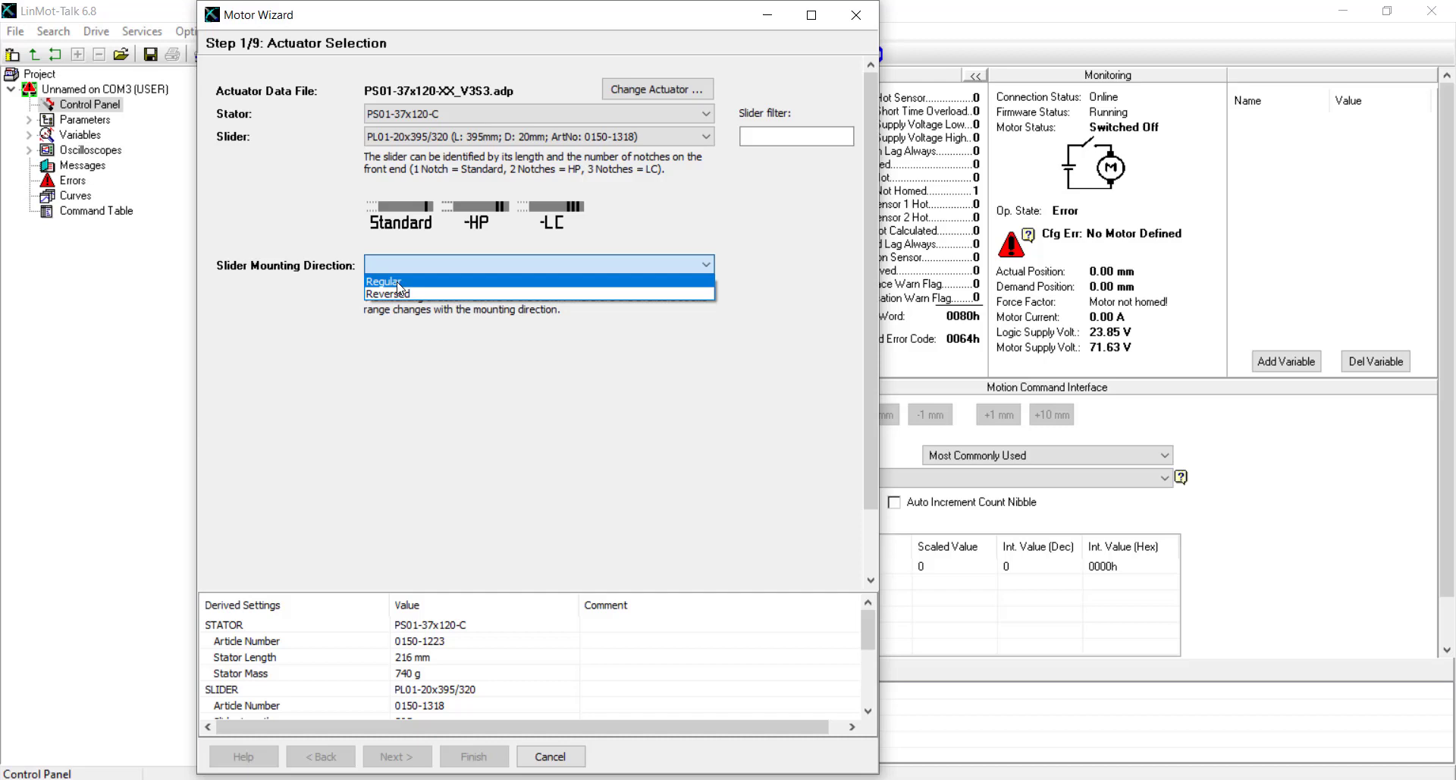
pyautogui.click(398, 282)
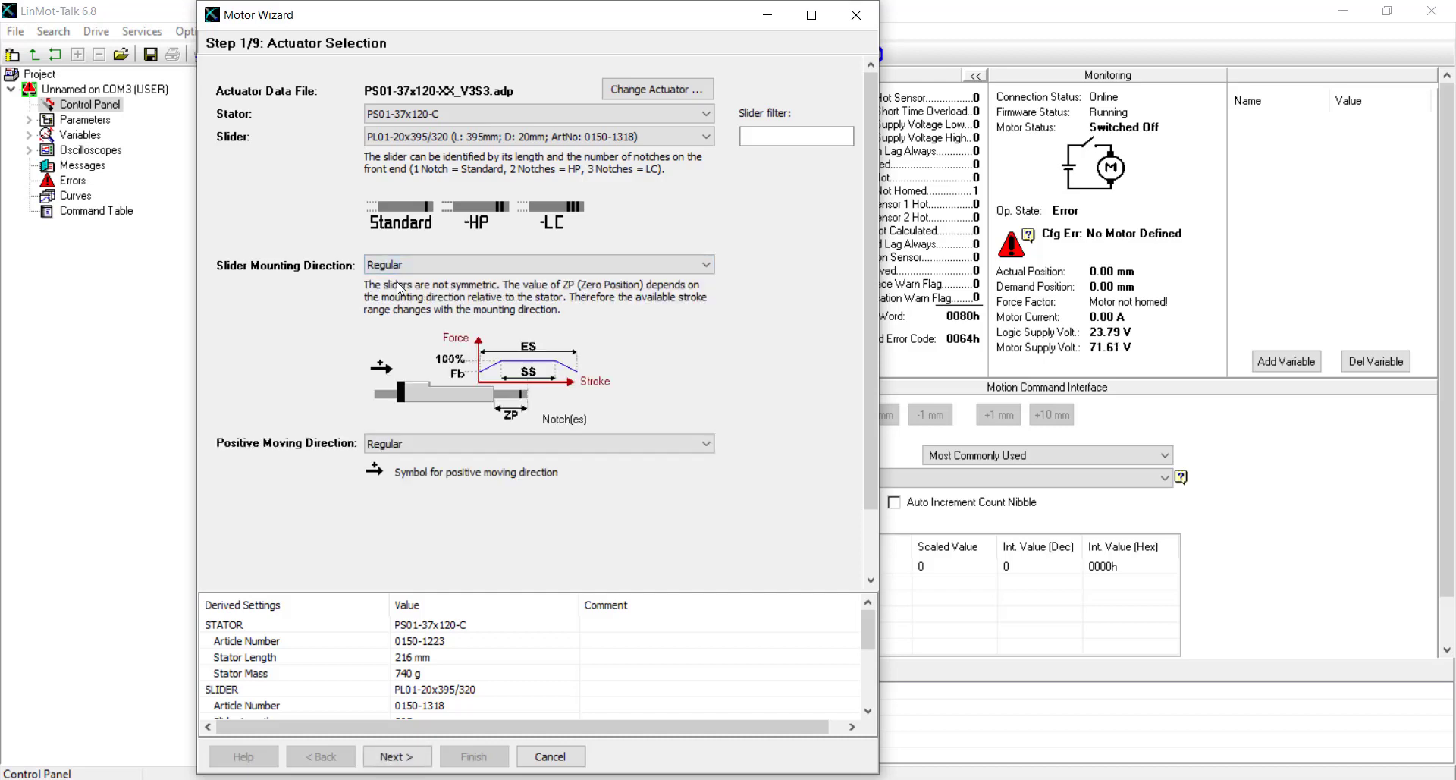
# Step: Rename the drive from Unnamed to 'Drive 1' and continue to extension cable setup
pyautogui.click(400, 766)
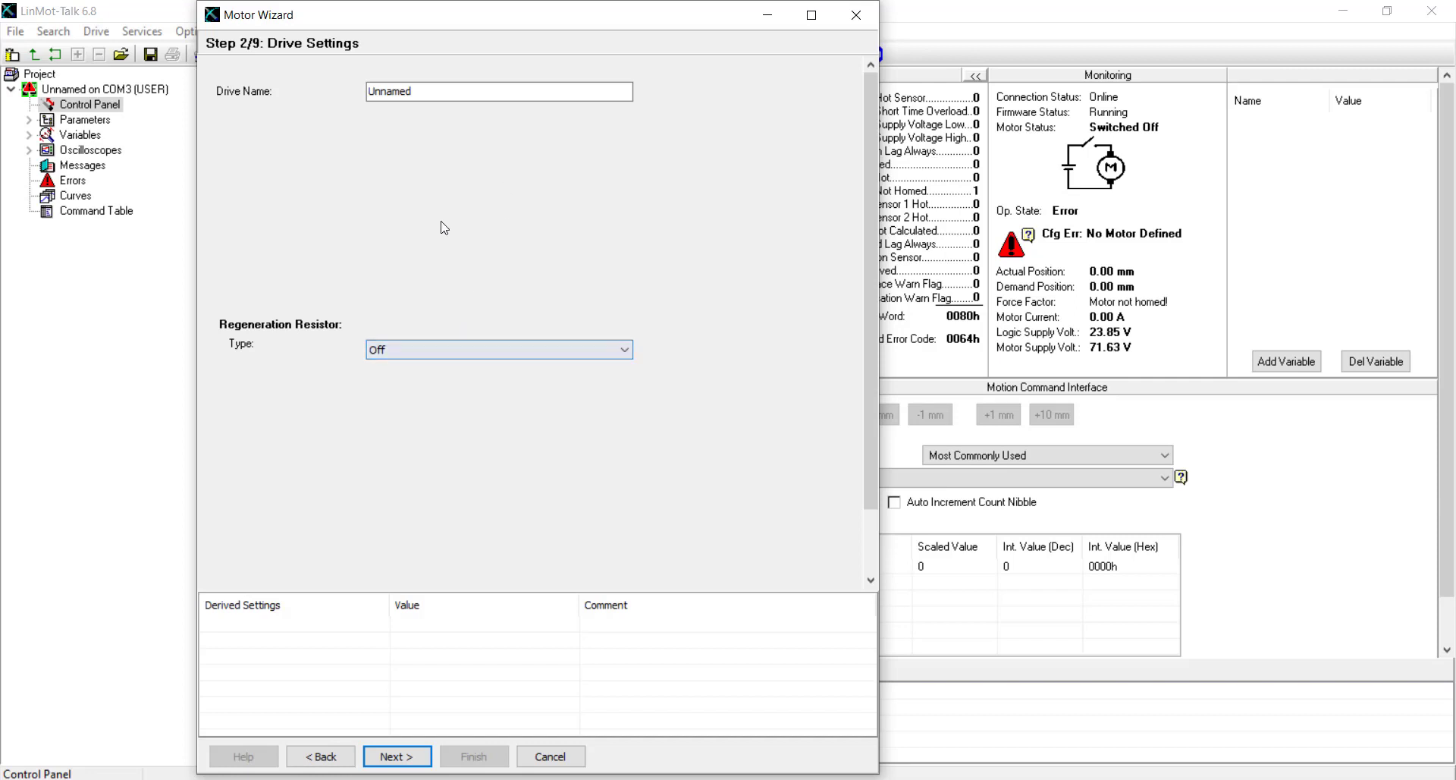
pyautogui.doubleClick(432, 92)
pyautogui.press('BackSpace')
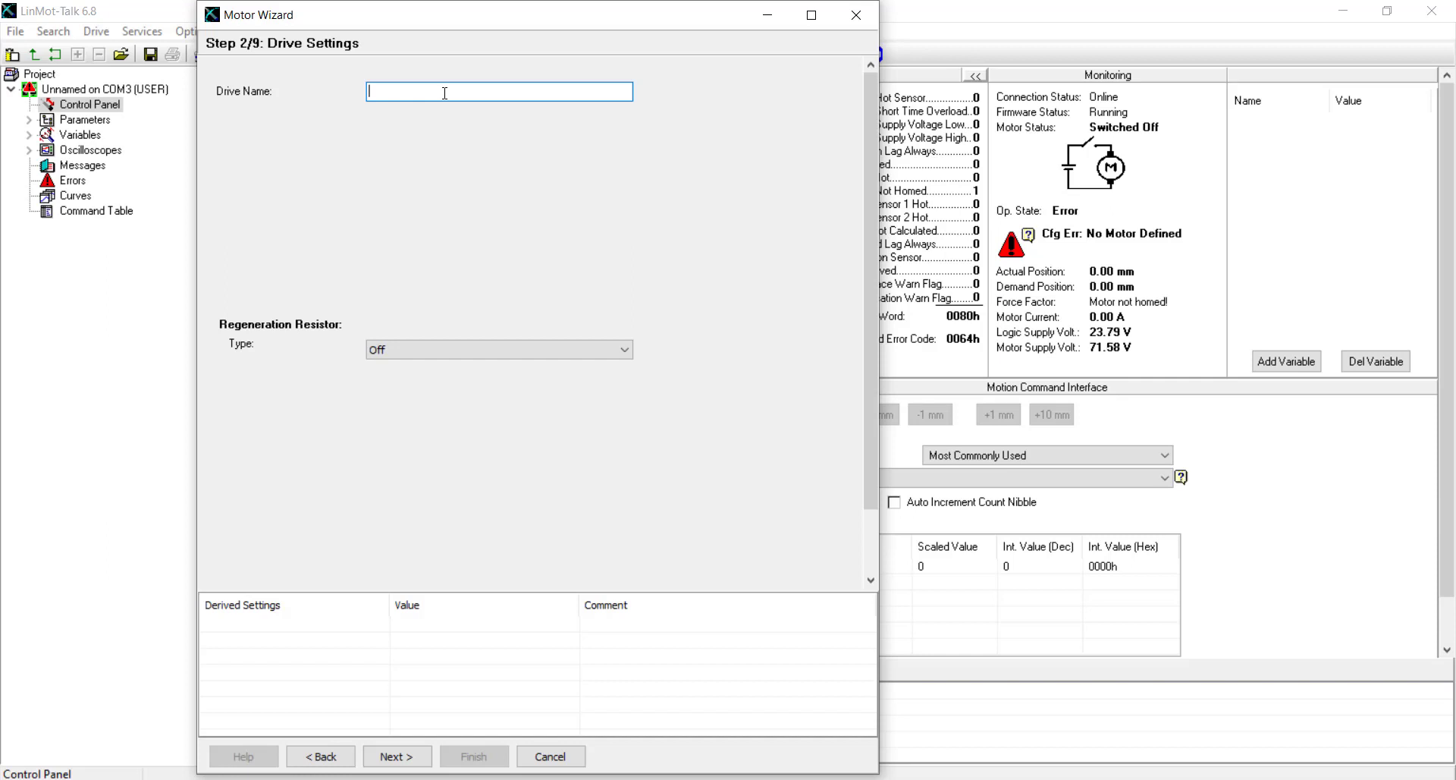
pyautogui.write('Drive I')
pyautogui.click(397, 756)
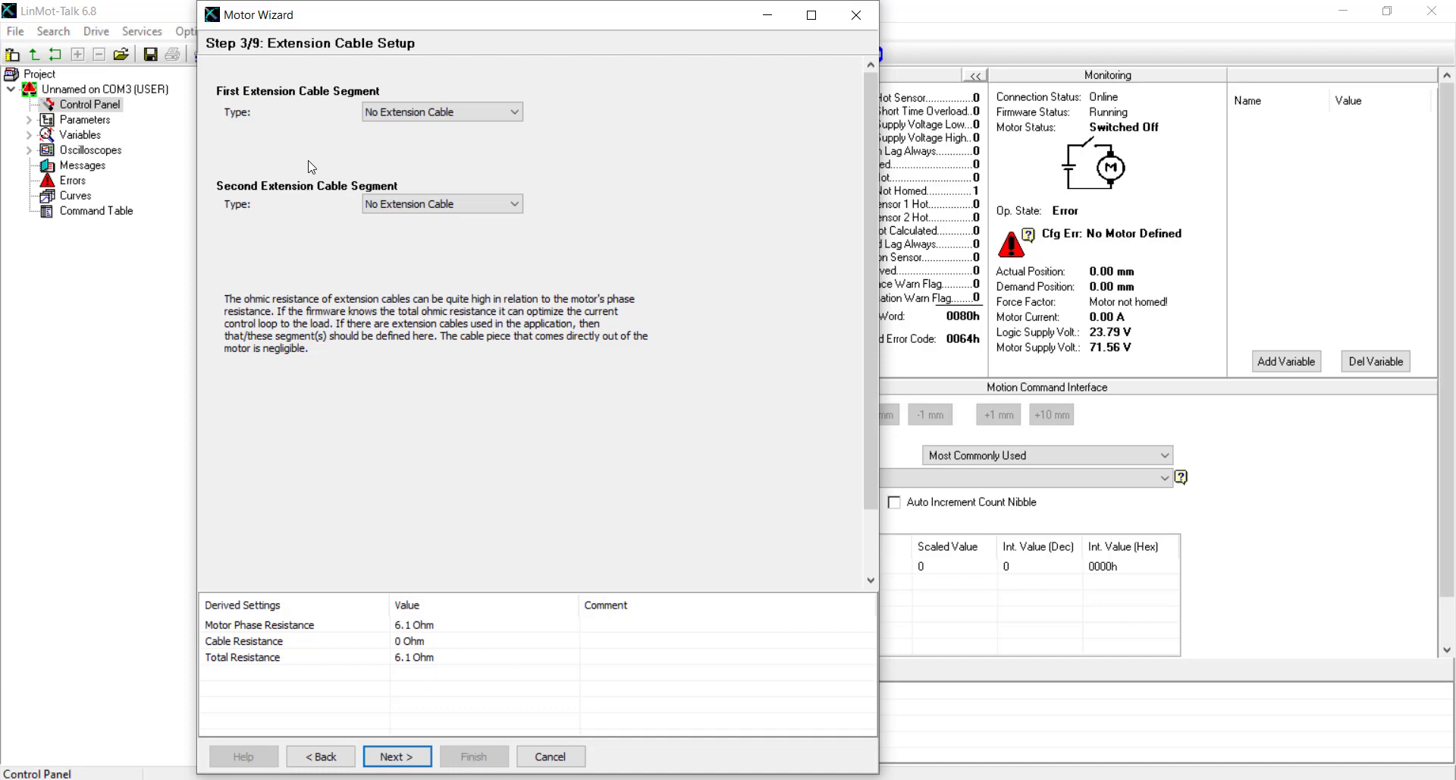
# Step: Add a 0.5 m K05 extension cable and continue to the external sensor step
pyautogui.click(395, 113)
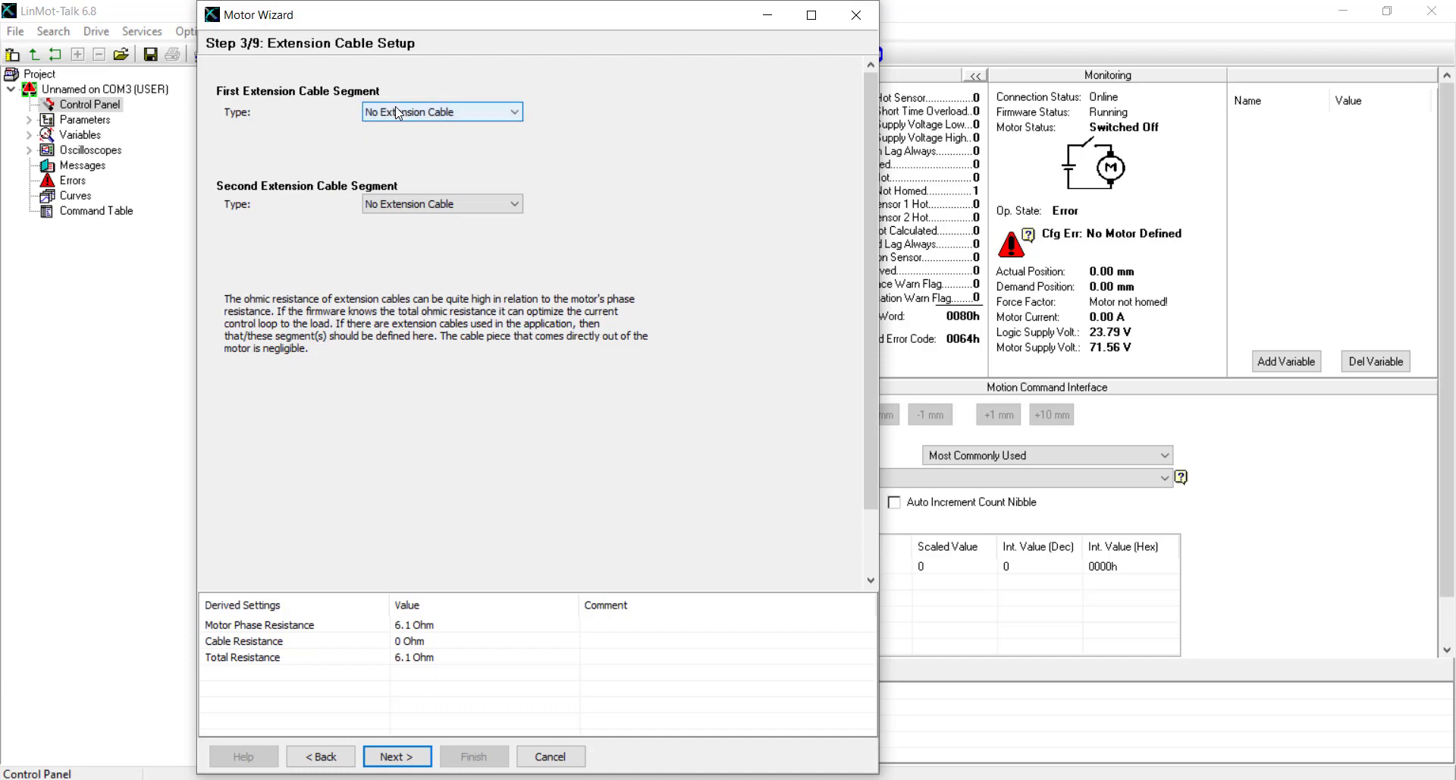
pyautogui.click(389, 141)
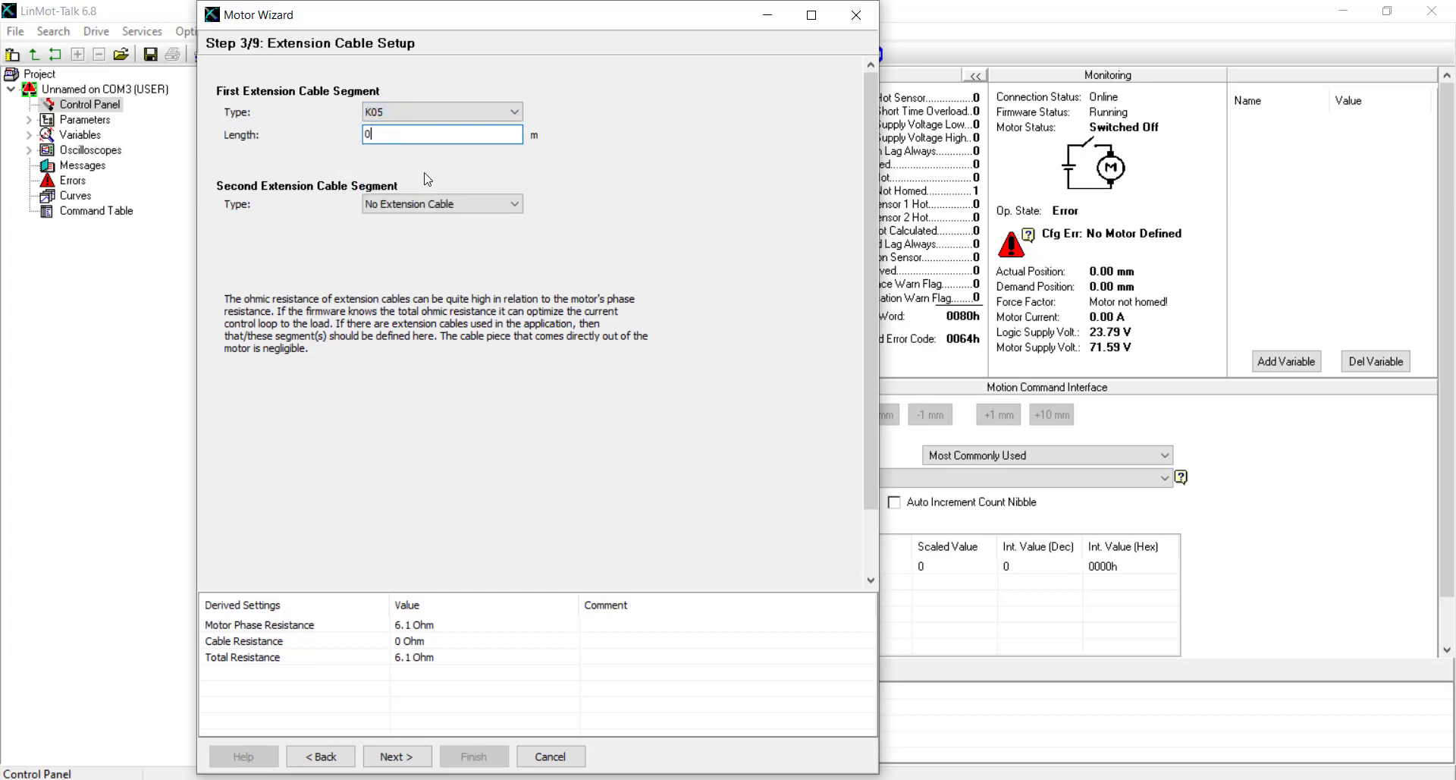
pyautogui.write('.5')
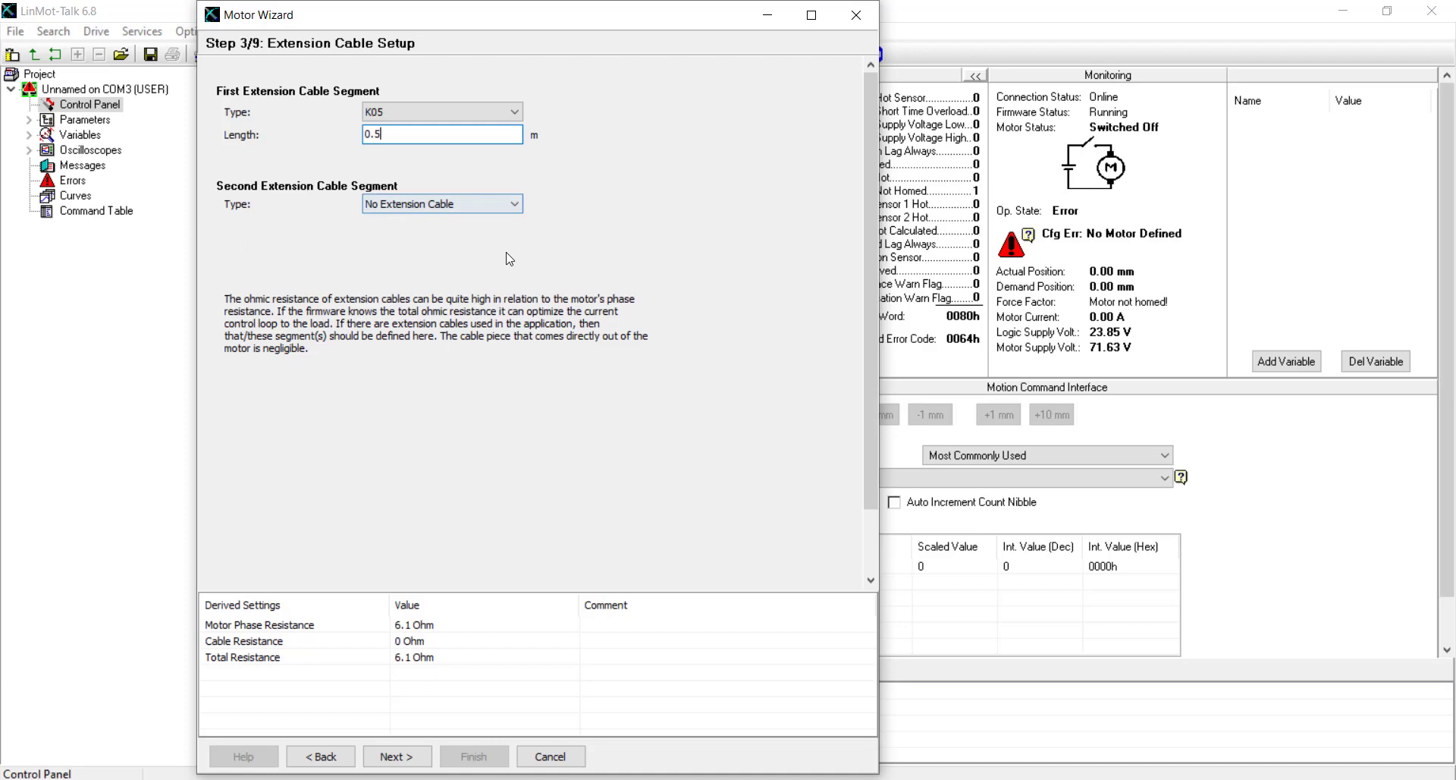
pyautogui.press('Return')
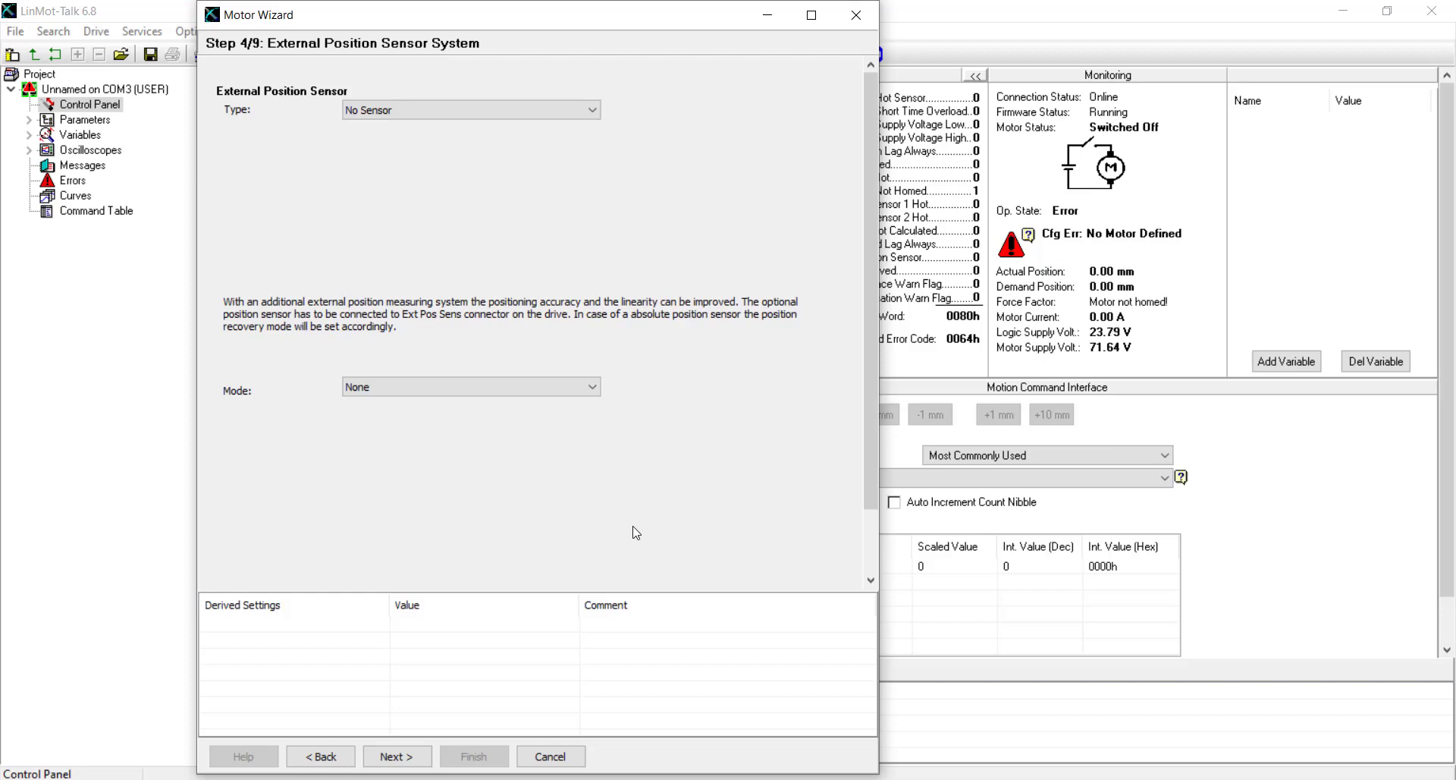
# Step: On the feed-forward step, try Stator then keep Slider as the motor's moving part
pyautogui.press('Return')
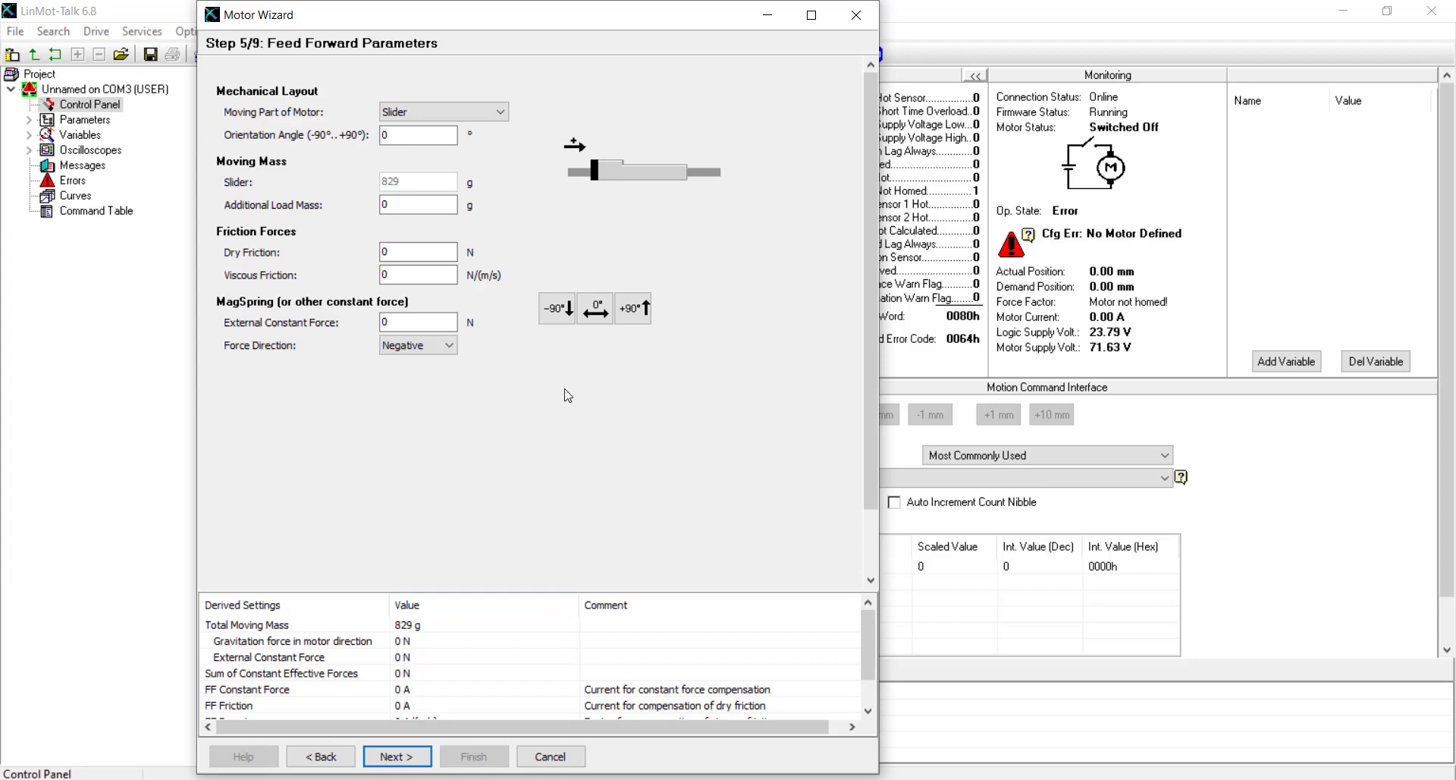
pyautogui.click(490, 114)
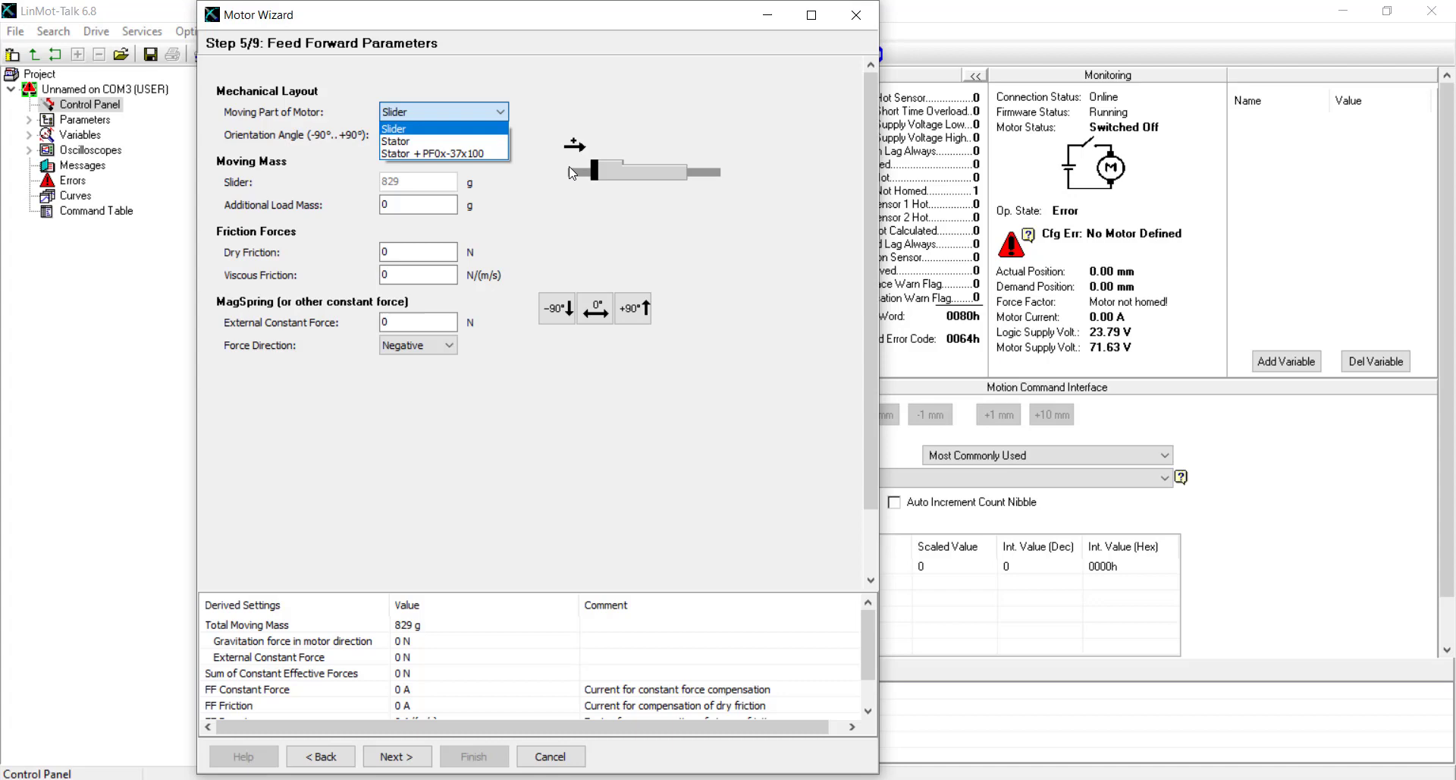
pyautogui.click(473, 141)
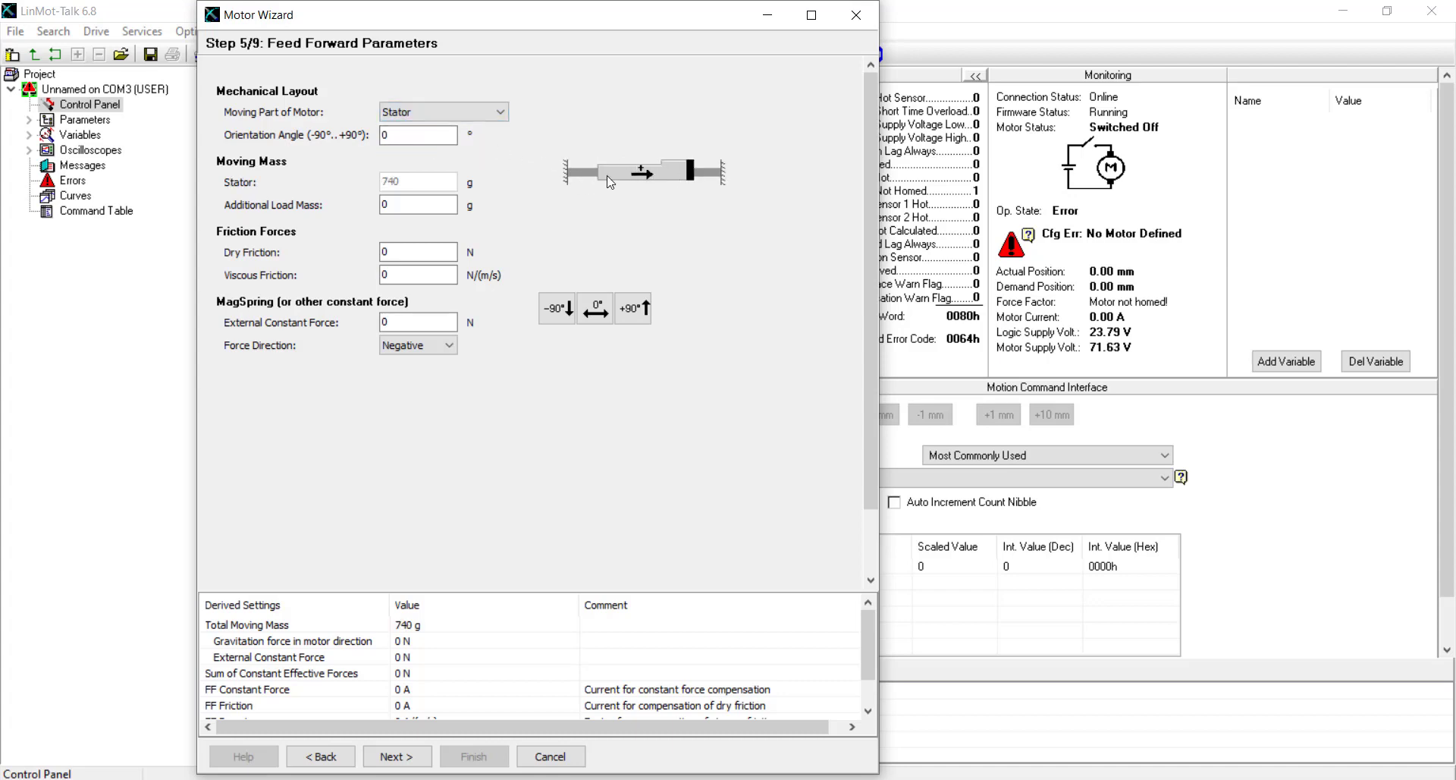
pyautogui.click(471, 117)
pyautogui.click(467, 129)
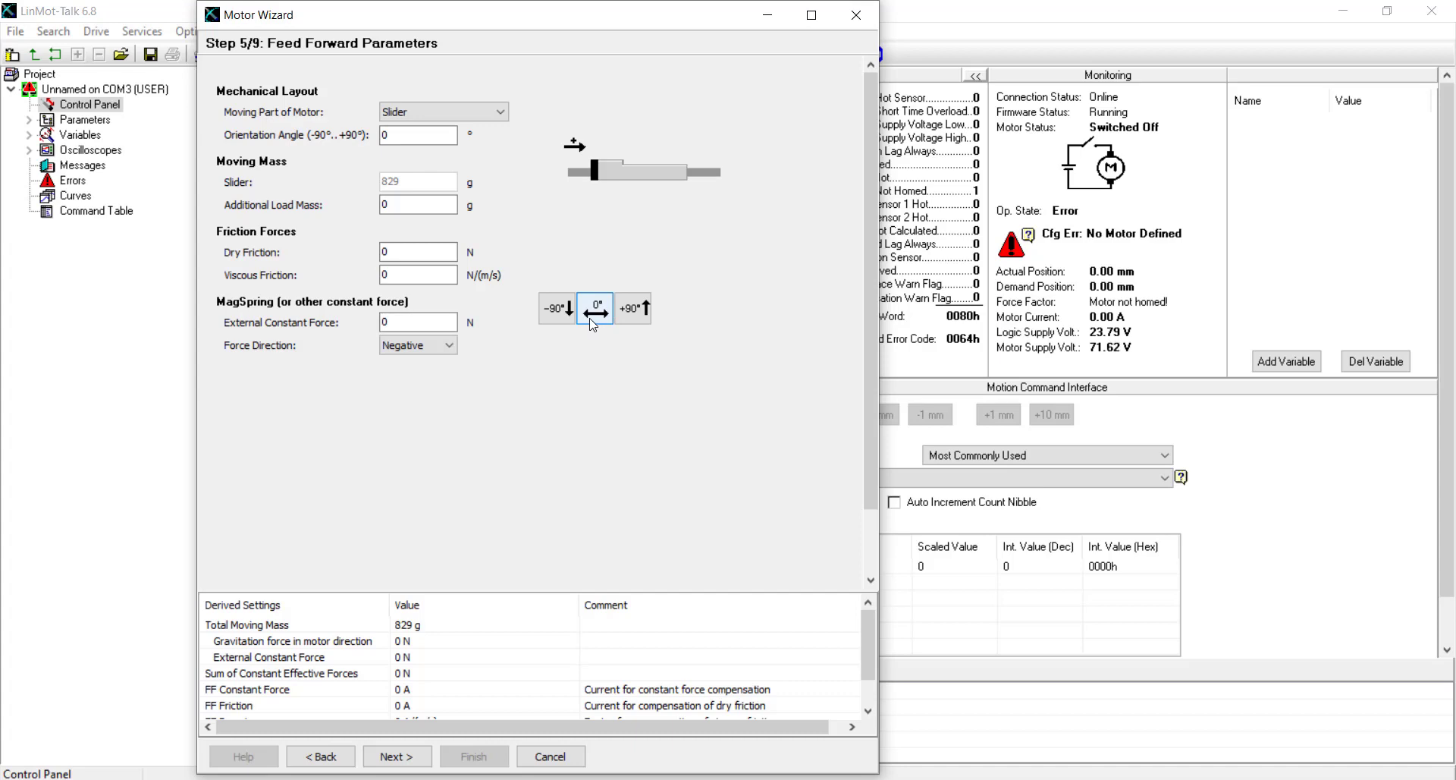
# Step: Try +90° and -90° motor orientations, leave it at 0°, and continue
pyautogui.click(648, 309)
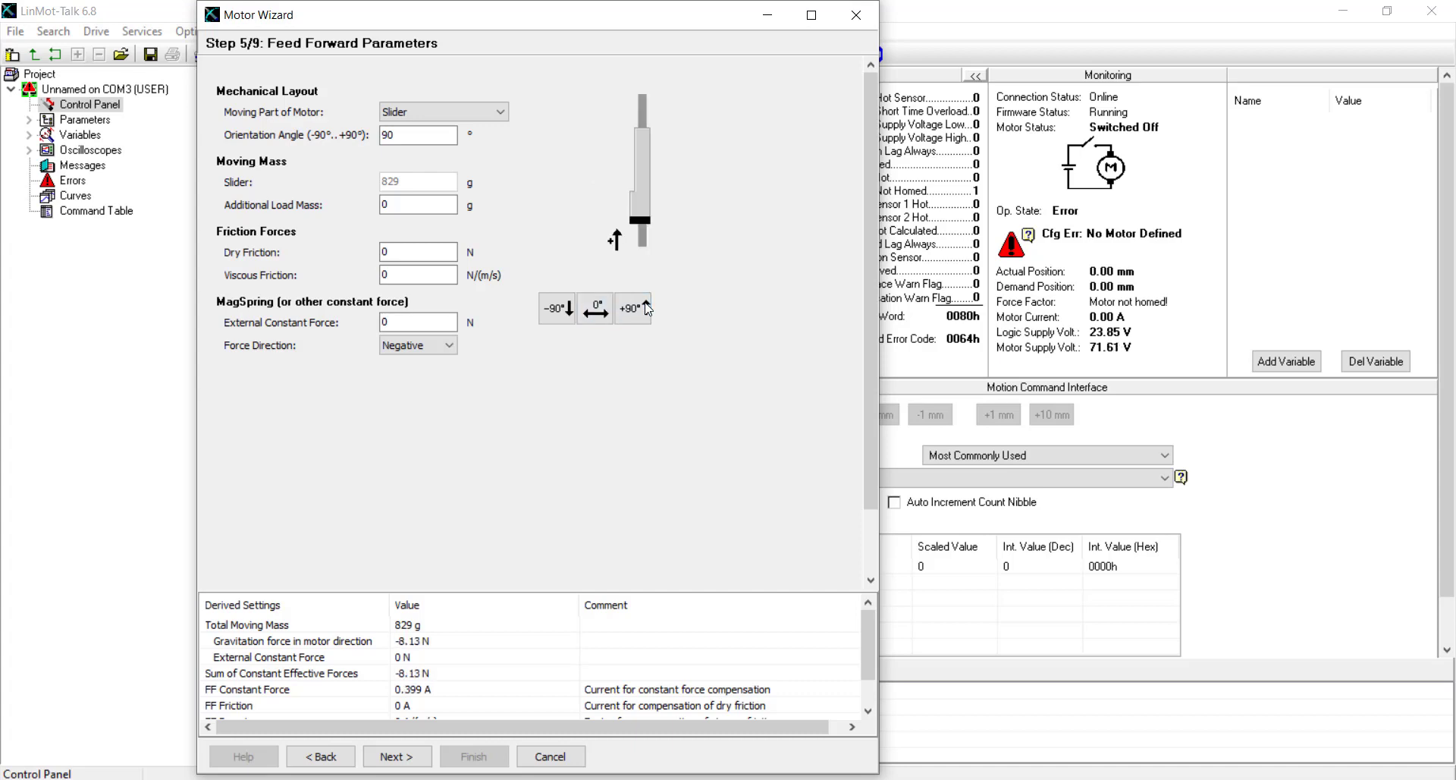
pyautogui.click(563, 318)
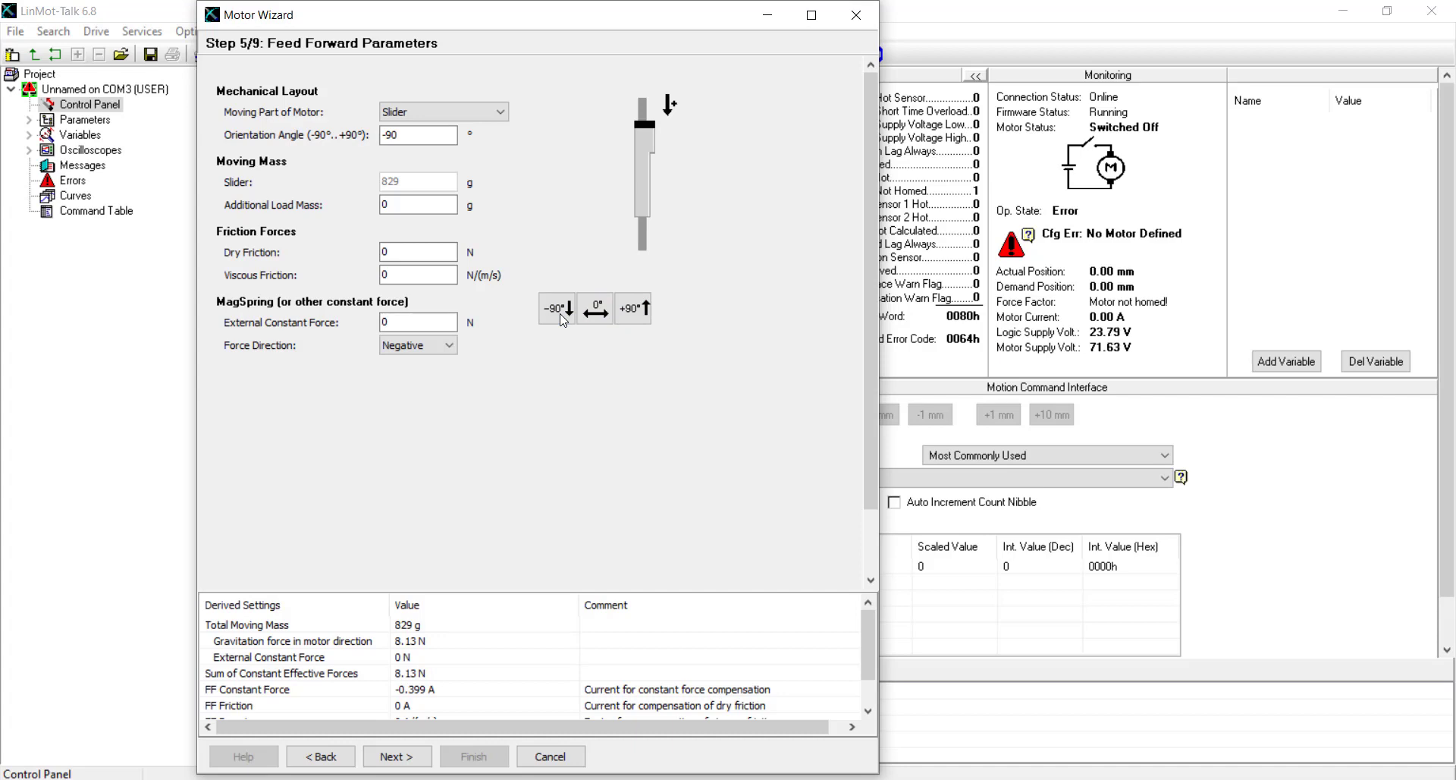
pyautogui.click(600, 308)
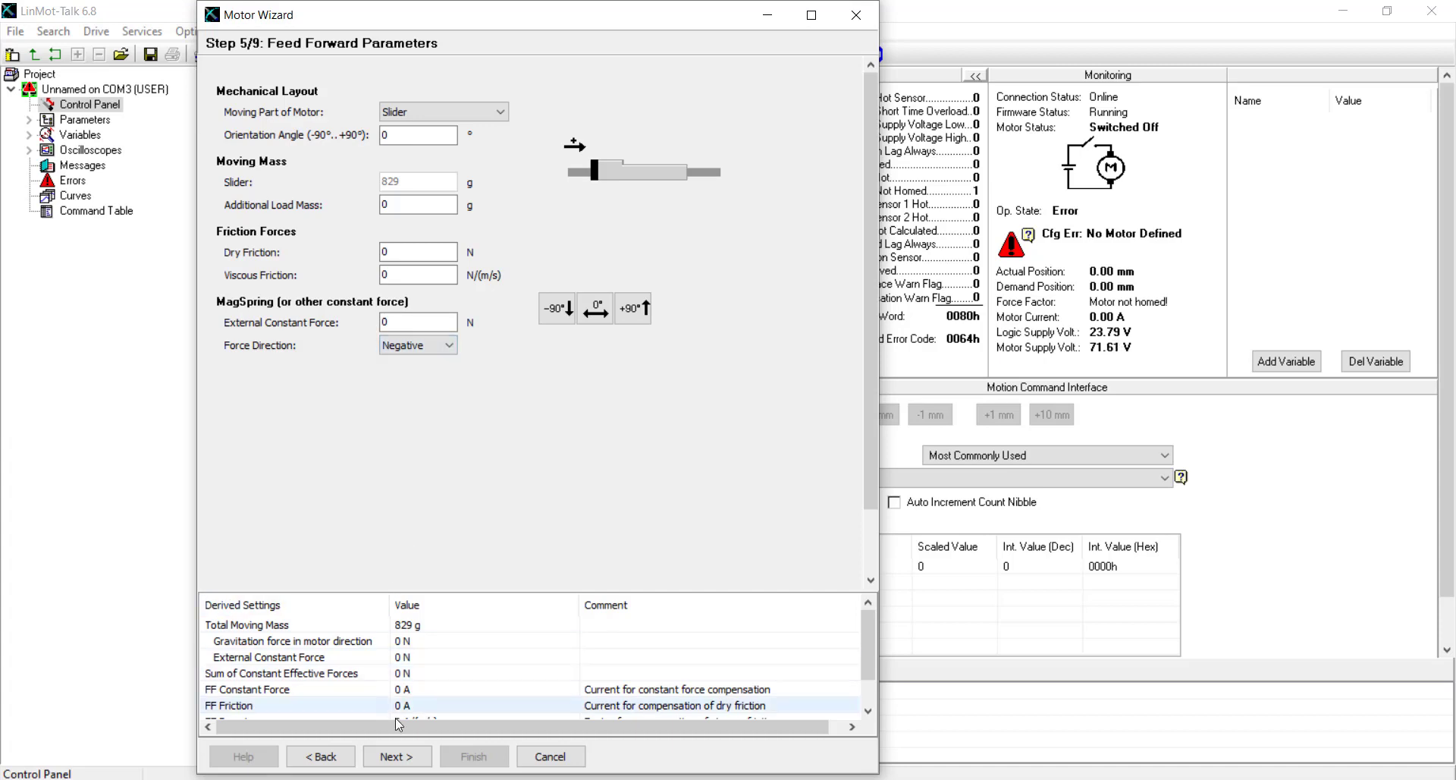
pyautogui.click(396, 756)
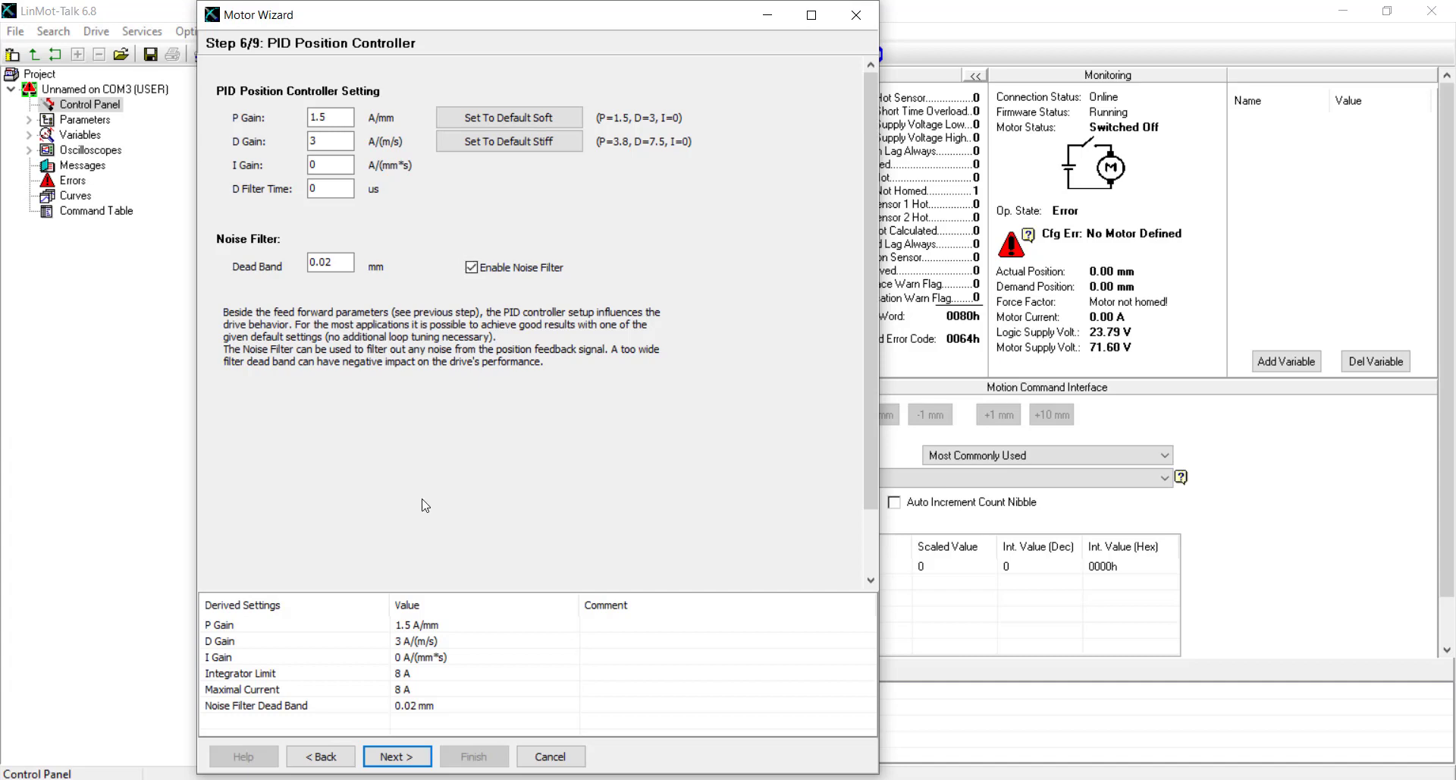
# Step: Accept the PID gains and mechanical-stop negative homing, advancing to Homing II
pyautogui.click(404, 760)
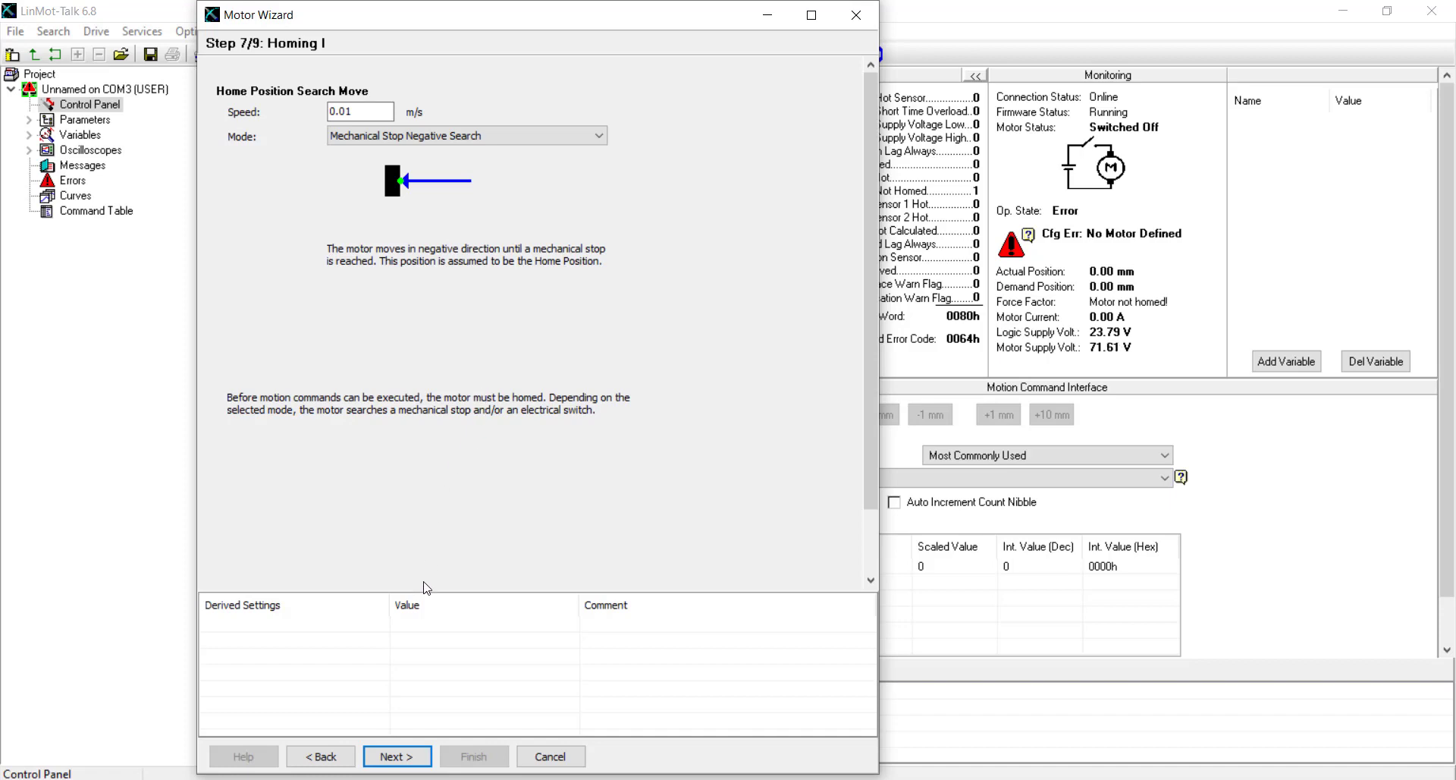
pyautogui.click(413, 757)
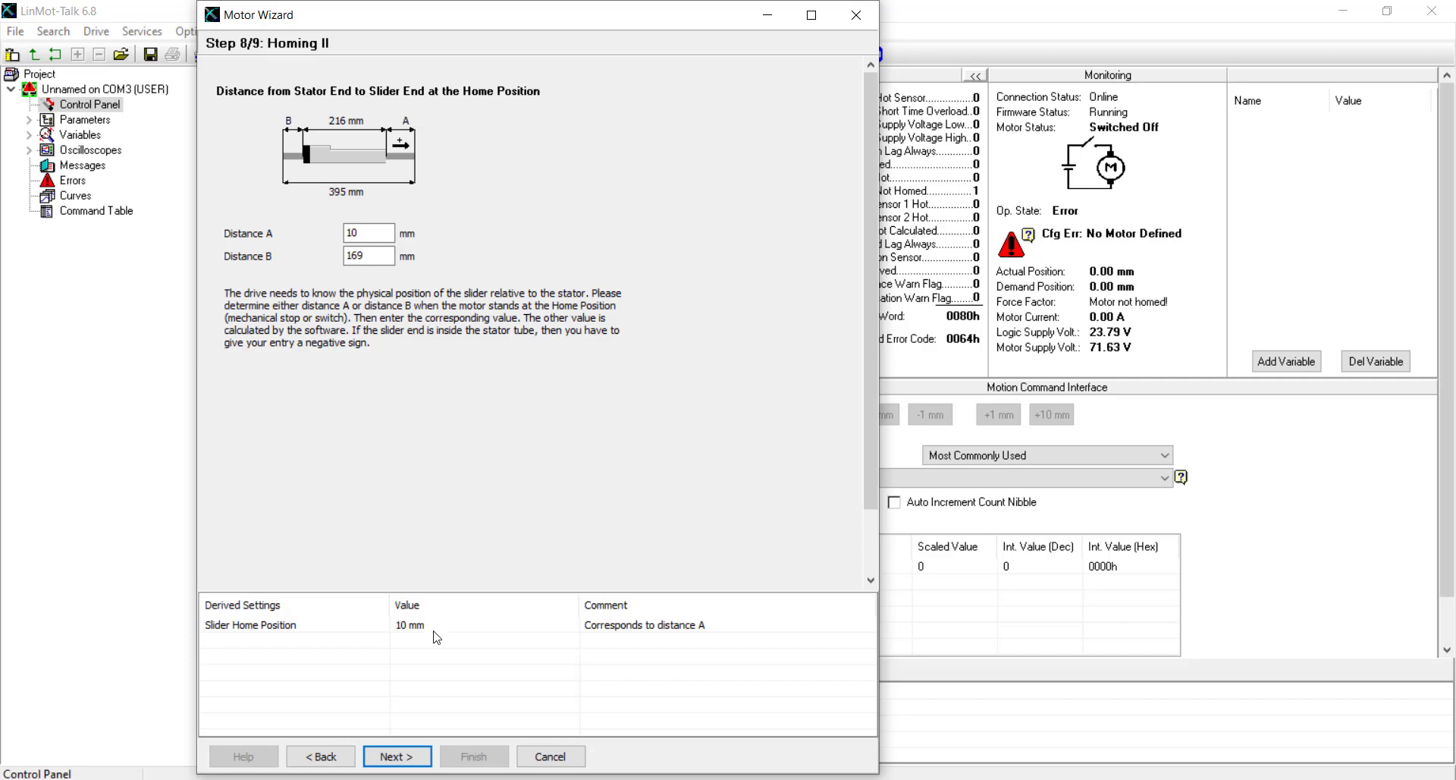
# Step: Finish the wizard and confirm stopping the firmware so parameters are written to Drive 1
pyautogui.click(397, 756)
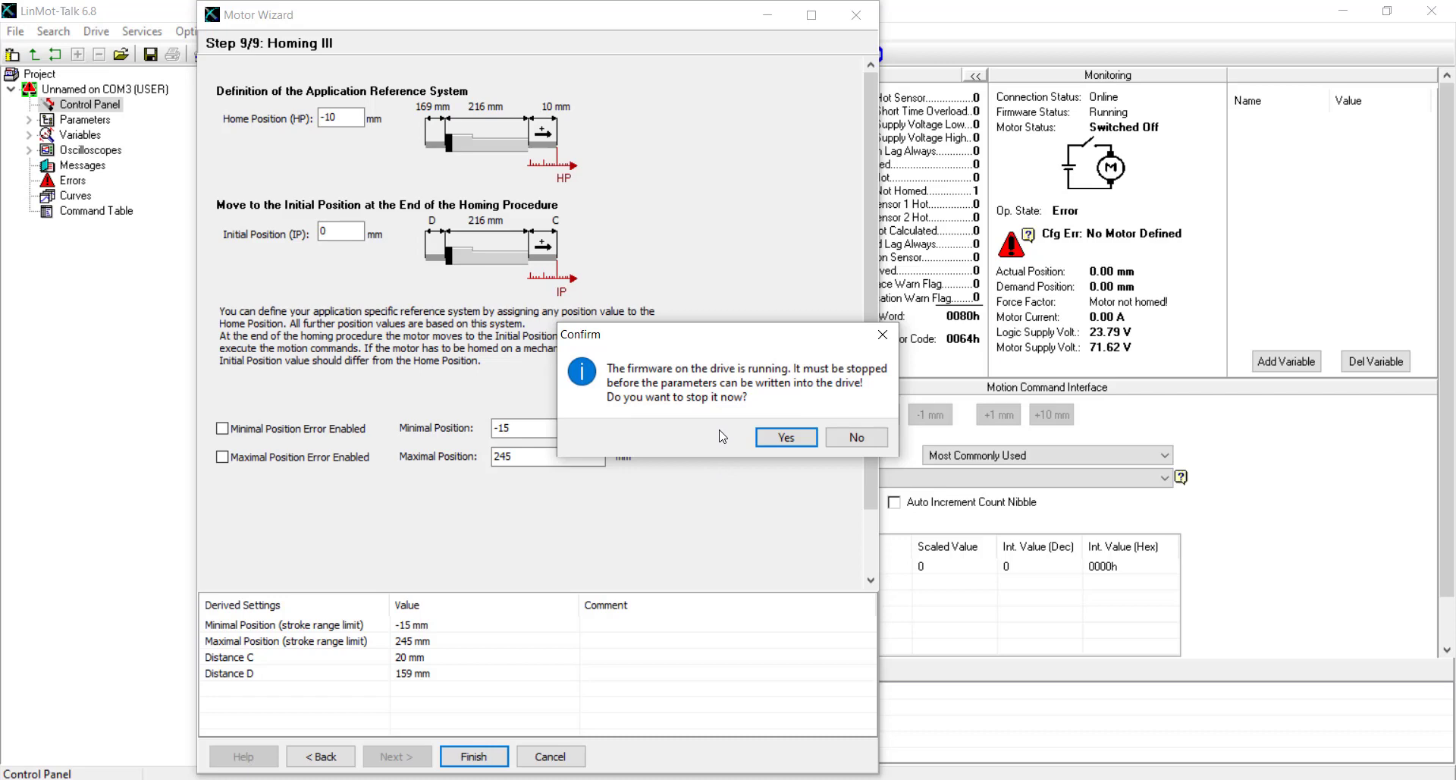
pyautogui.click(780, 440)
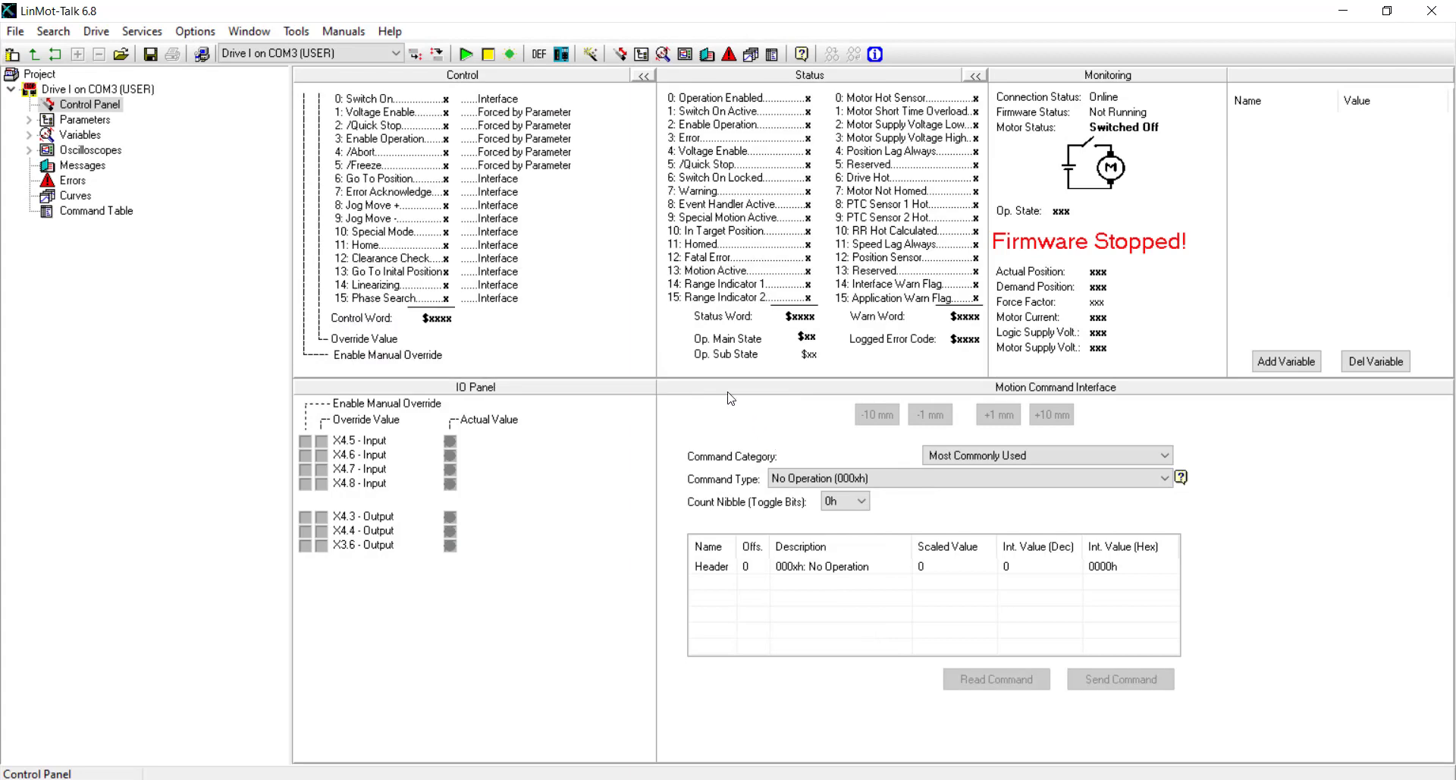
# Step: Restart the drive firmware with Start Firmware and confirm the reboot warning
pyautogui.click(466, 56)
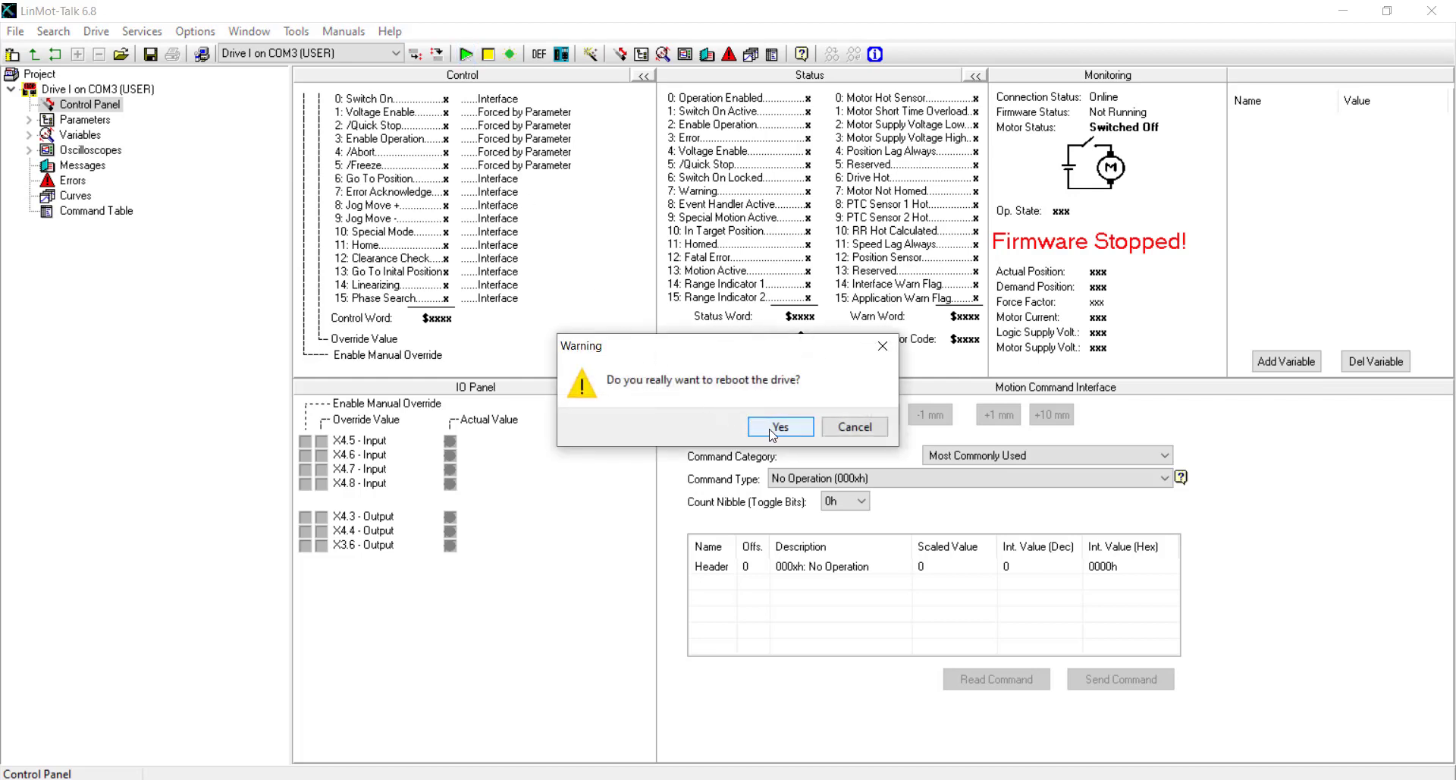
pyautogui.click(772, 429)
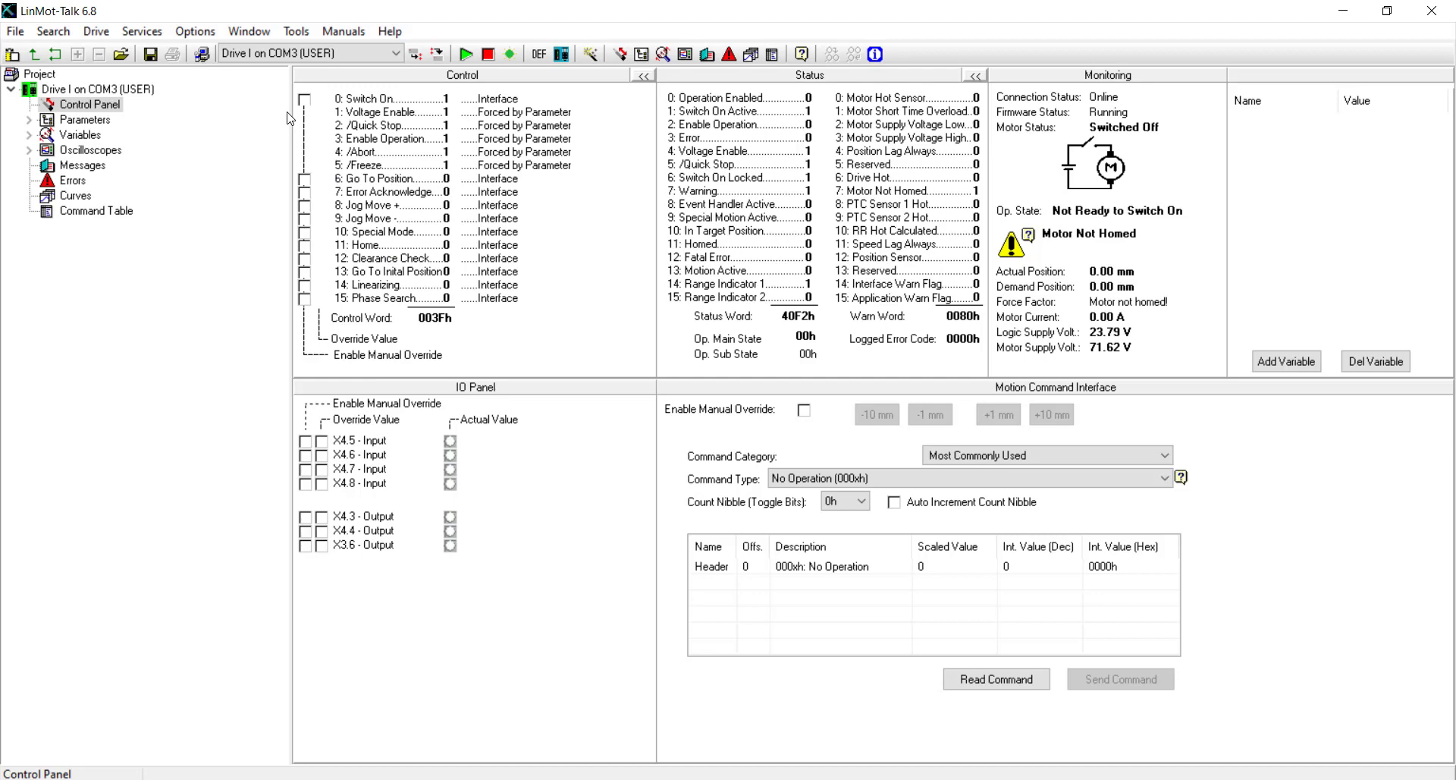
# Step: Override the 0: Switch On bit, clearing then setting it to reach Operation Enabled (4087h)
pyautogui.click(304, 101)
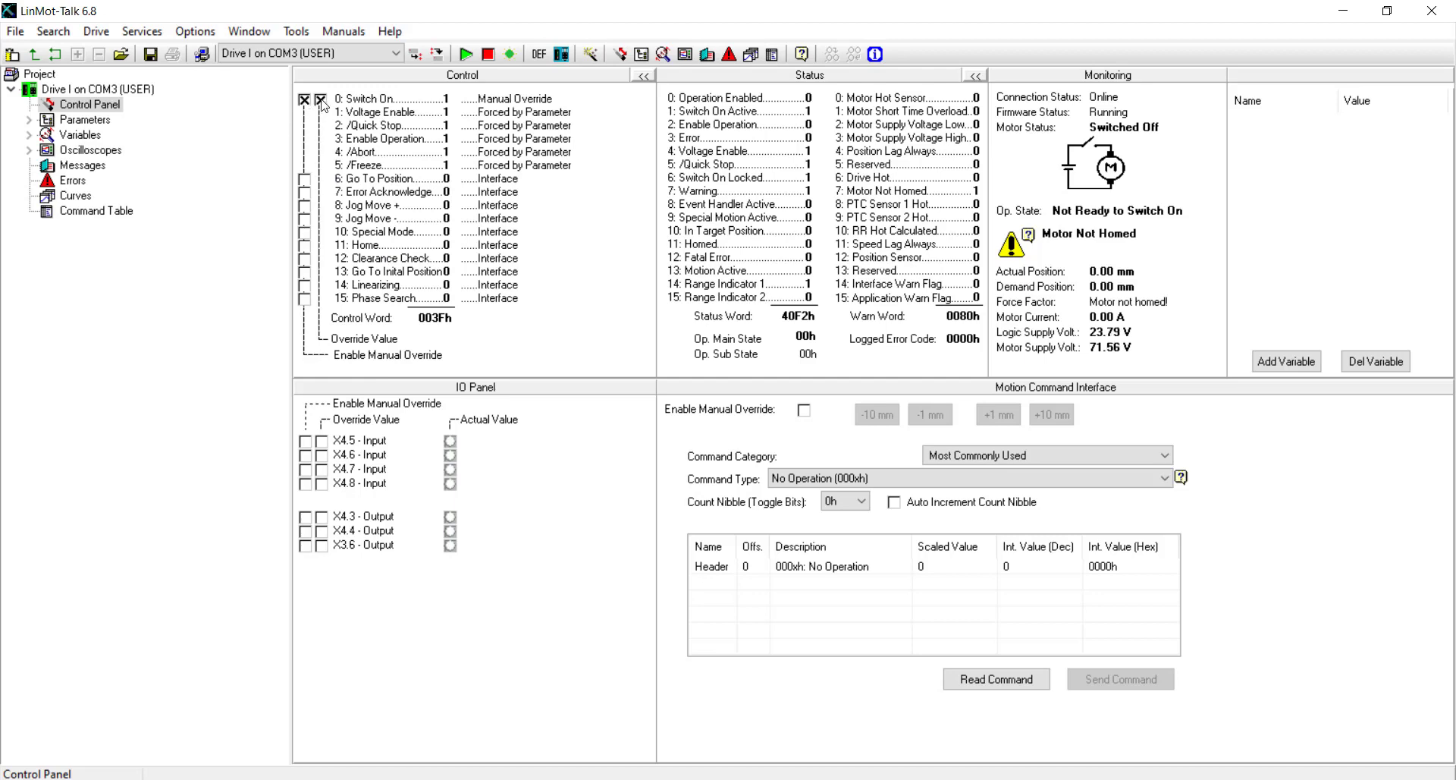
pyautogui.click(321, 100)
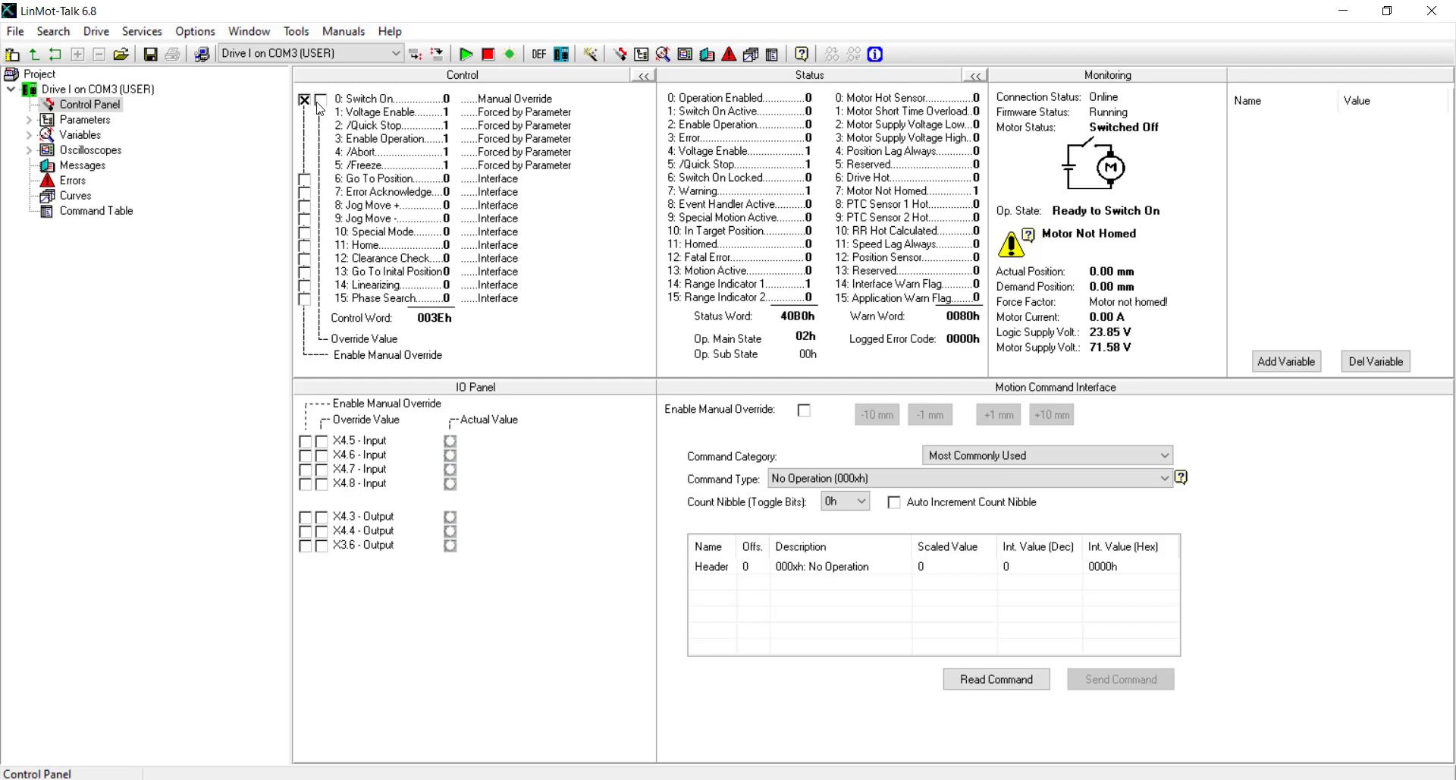
pyautogui.click(320, 101)
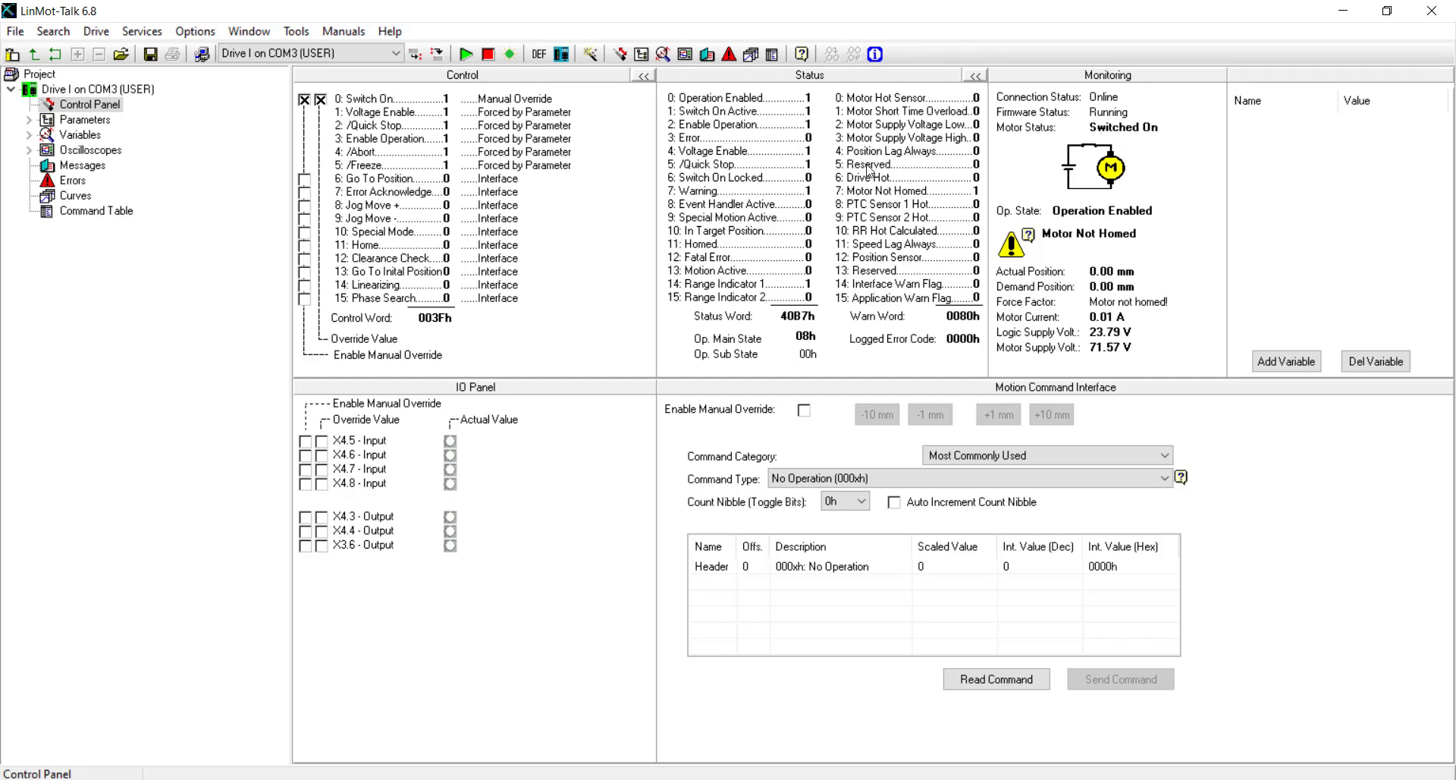
# Step: Override and set 11: Home to run homing, then release it once Homed shows (4C37h)
pyautogui.click(305, 245)
pyautogui.click(322, 248)
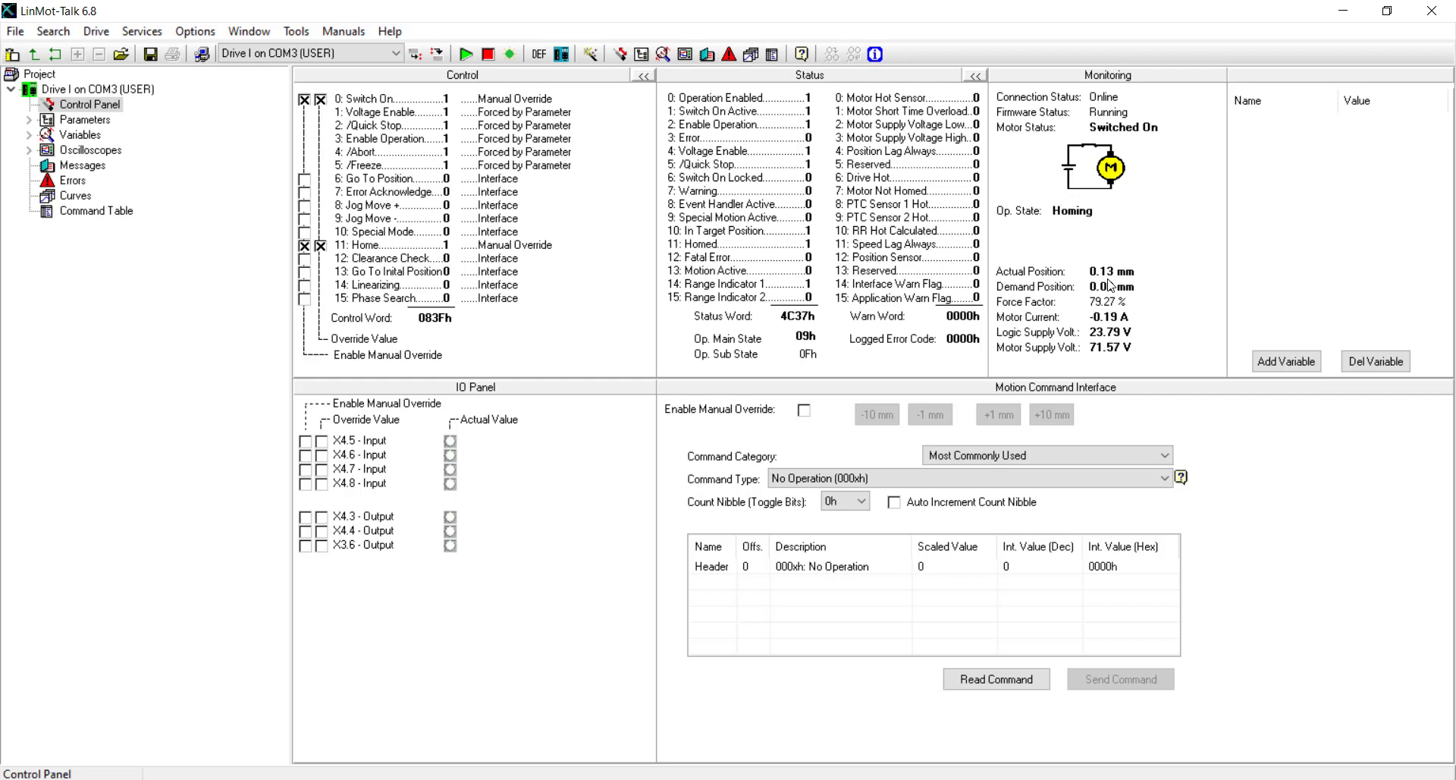
pyautogui.click(304, 245)
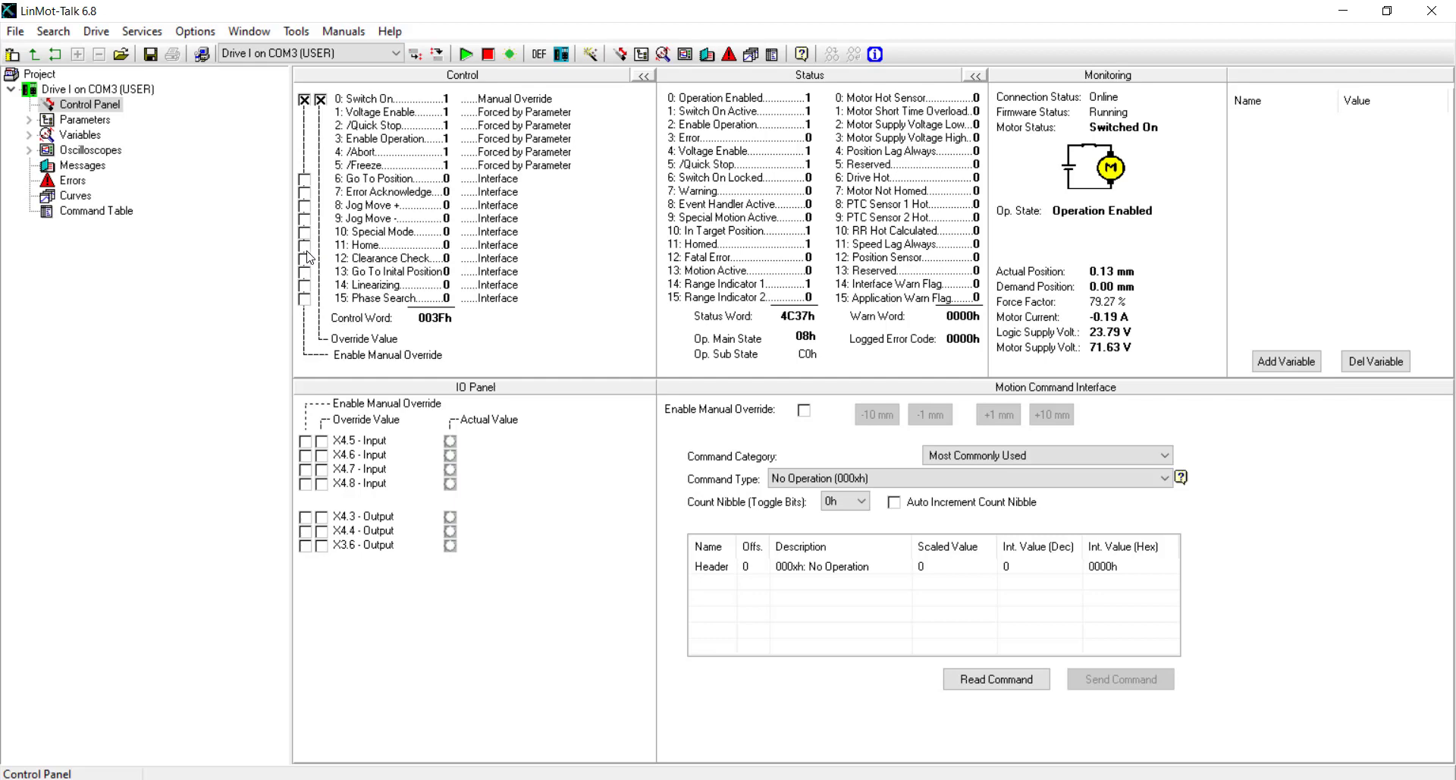